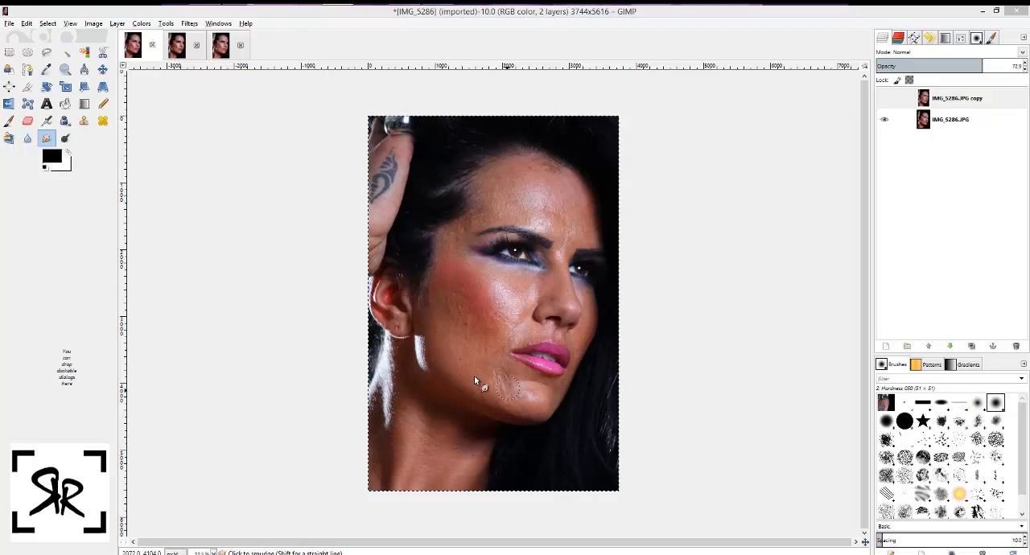
# Examine the retouched portrait IMG_5286_pp.tiff up close, from the forehead down to the neck.
pyautogui.click(177, 45)
pyautogui.scroll(5, 523, 325)
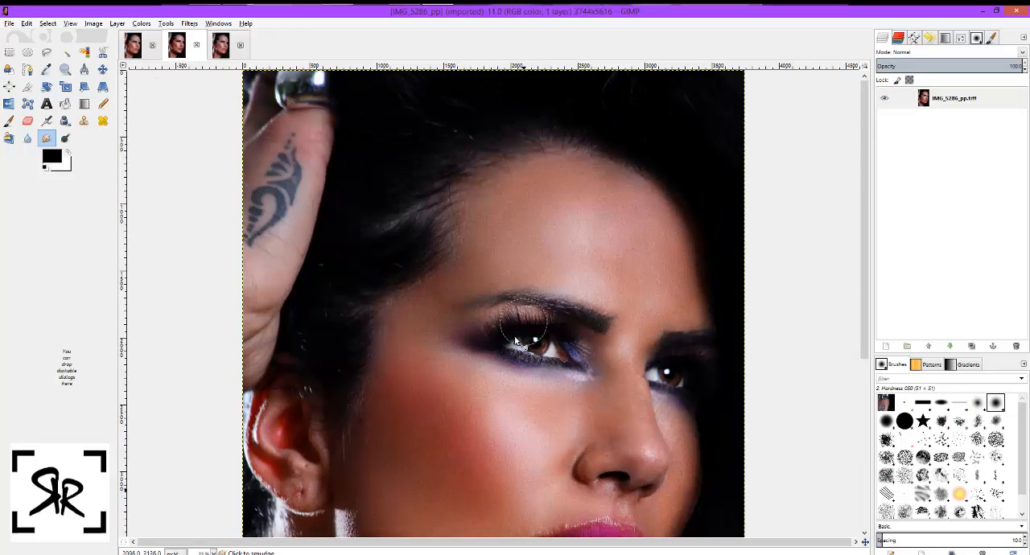
pyautogui.scroll(-4, 511, 344)
pyautogui.scroll(-3, 470, 394)
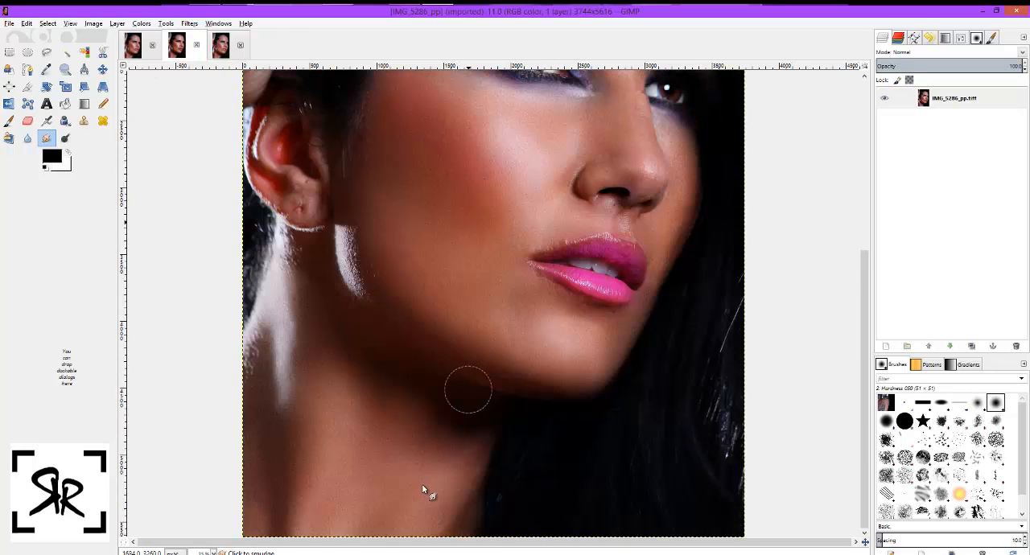
pyautogui.scroll(4, 447, 430)
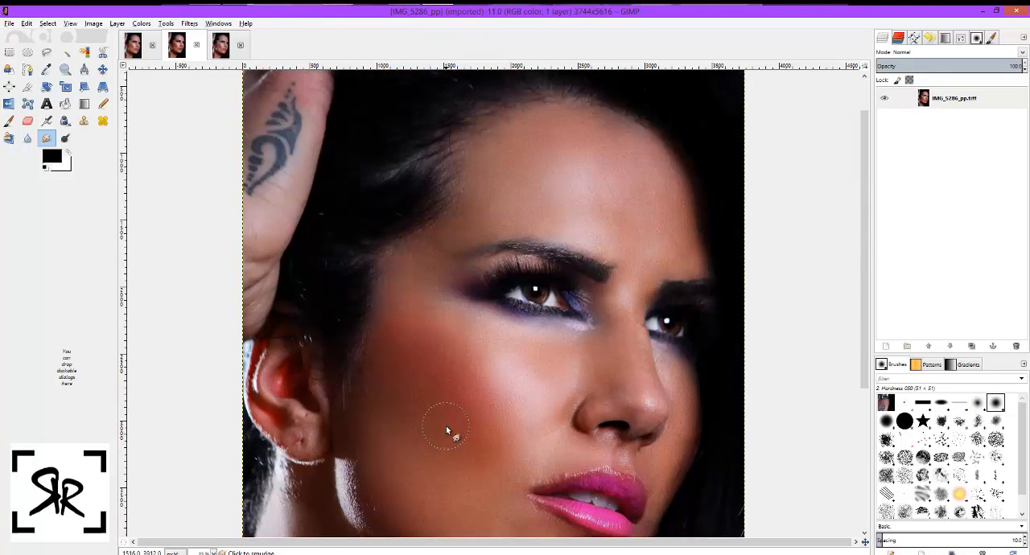
pyautogui.scroll(-2, 447, 431)
pyautogui.scroll(-2, 445, 431)
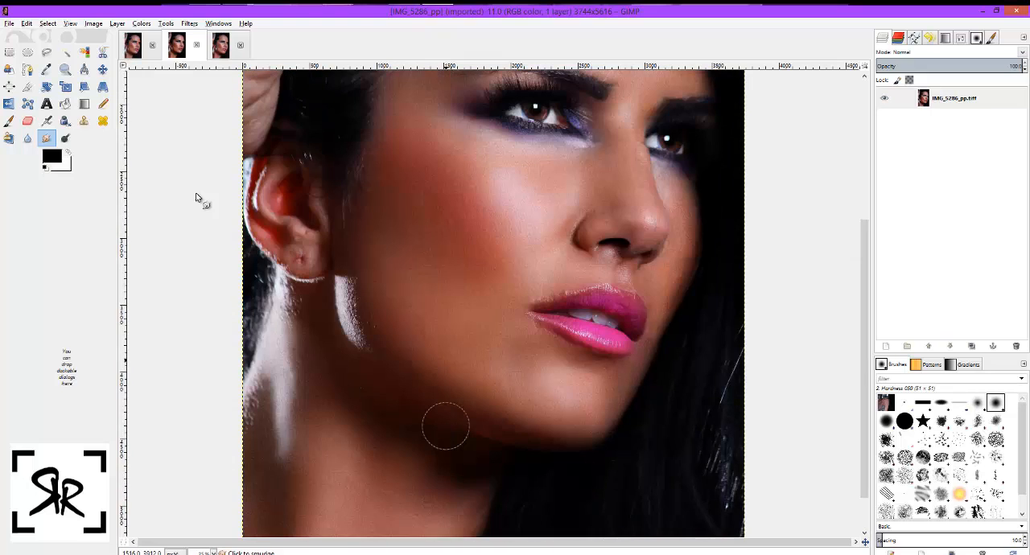
# Return to the unretouched IMG_5286 portrait and examine the skin texture on the cheek and face at 33.3% zoom.
pyautogui.click(133, 46)
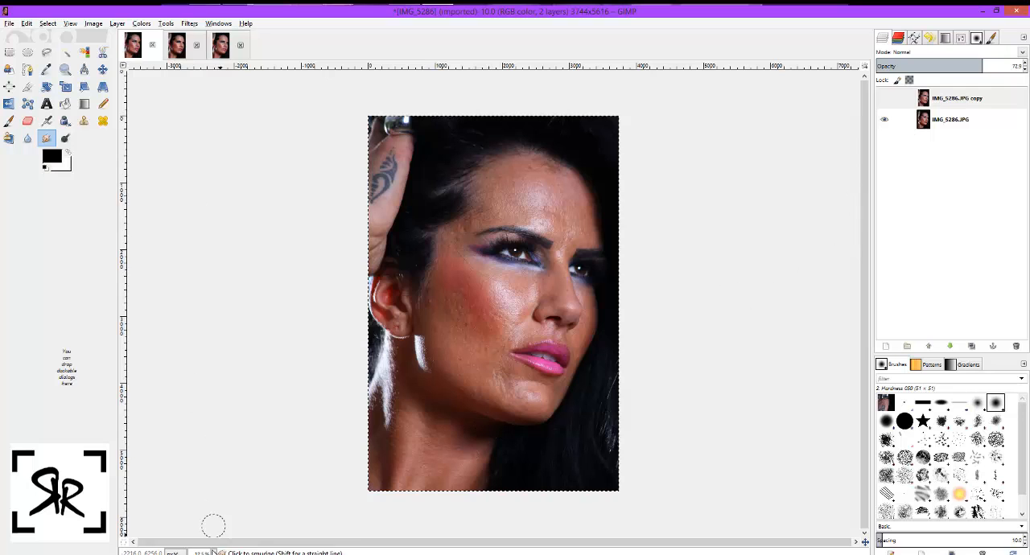
pyautogui.click(211, 553)
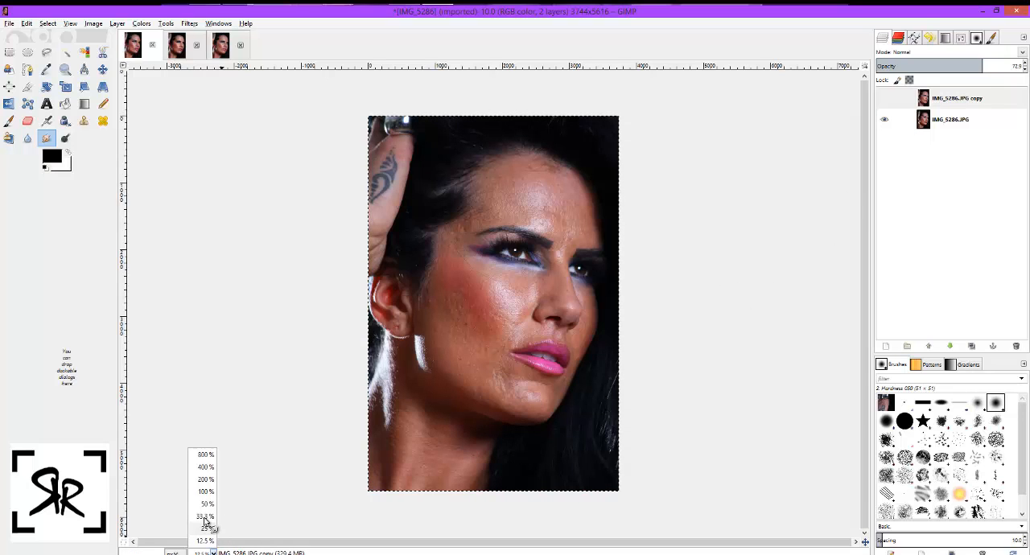
pyautogui.click(205, 519)
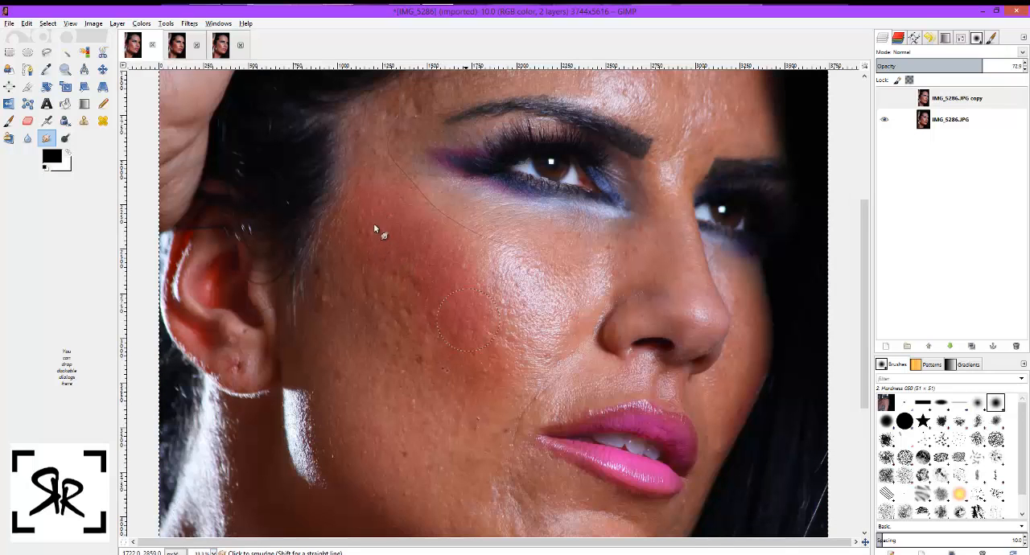
pyautogui.scroll(-3, 499, 290)
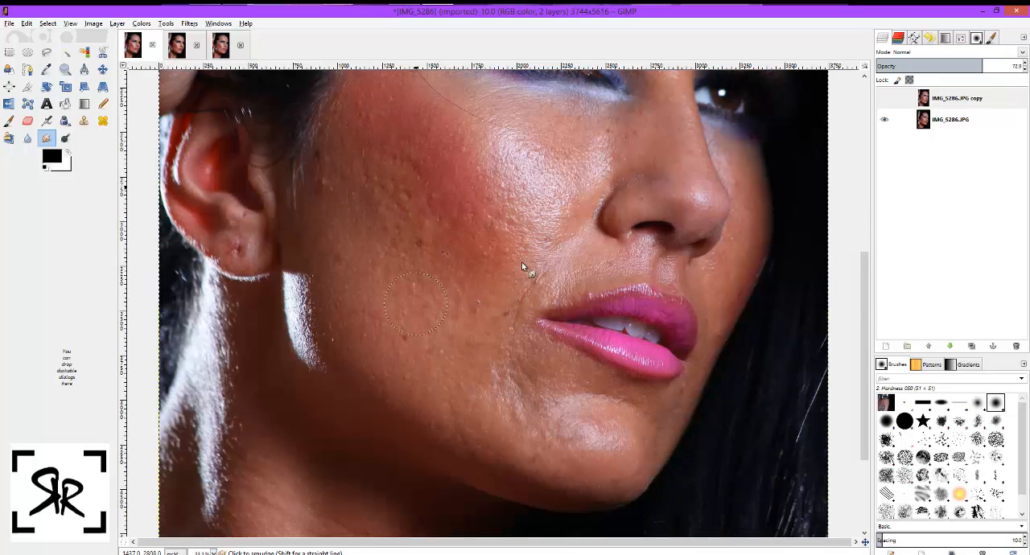
pyautogui.scroll(3, 546, 315)
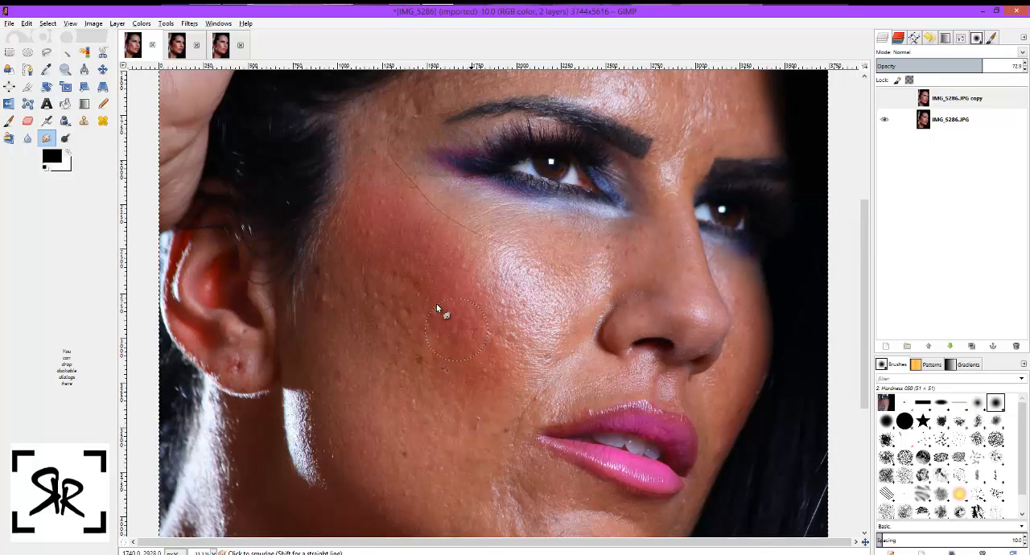
pyautogui.scroll(7, 437, 304)
pyautogui.scroll(-6, 405, 254)
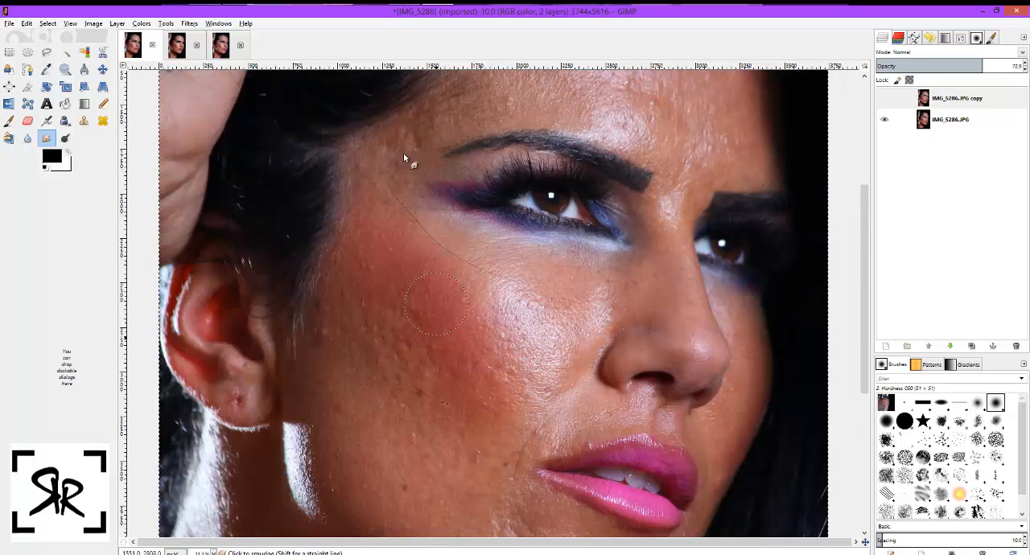
pyautogui.scroll(-6, 519, 321)
pyautogui.scroll(3, 492, 367)
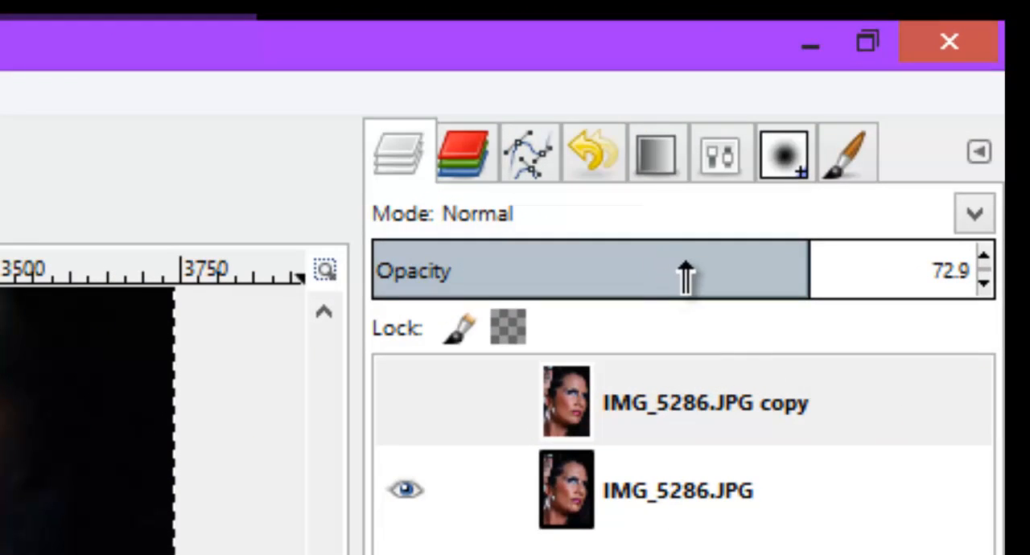
# Set the hidden IMG_5286.JPG copy layer's opacity to 100 and delete that layer.
pyautogui.moveTo(711, 252); pyautogui.dragTo(996, 238)
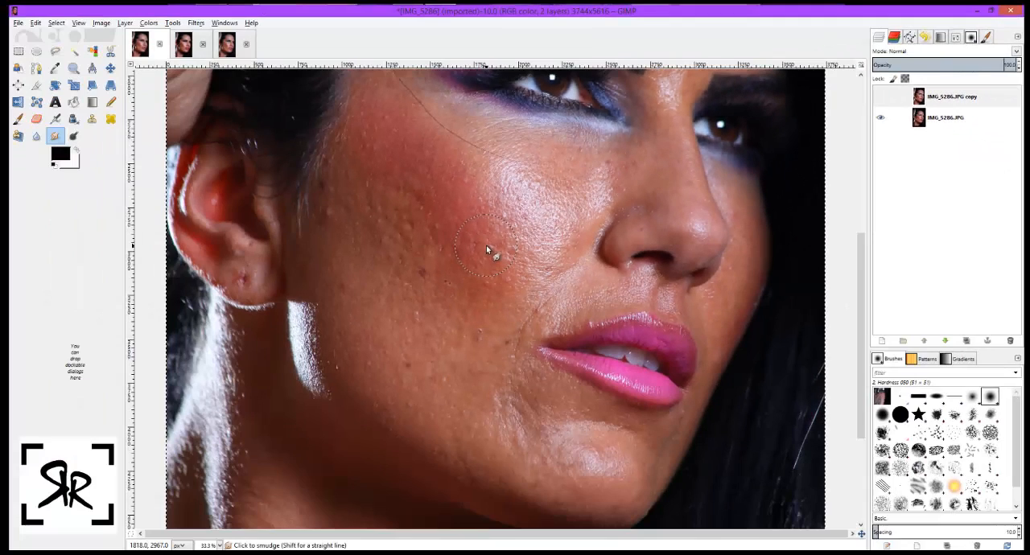
pyautogui.click(964, 109)
pyautogui.click(969, 102)
pyautogui.rightClick(968, 101)
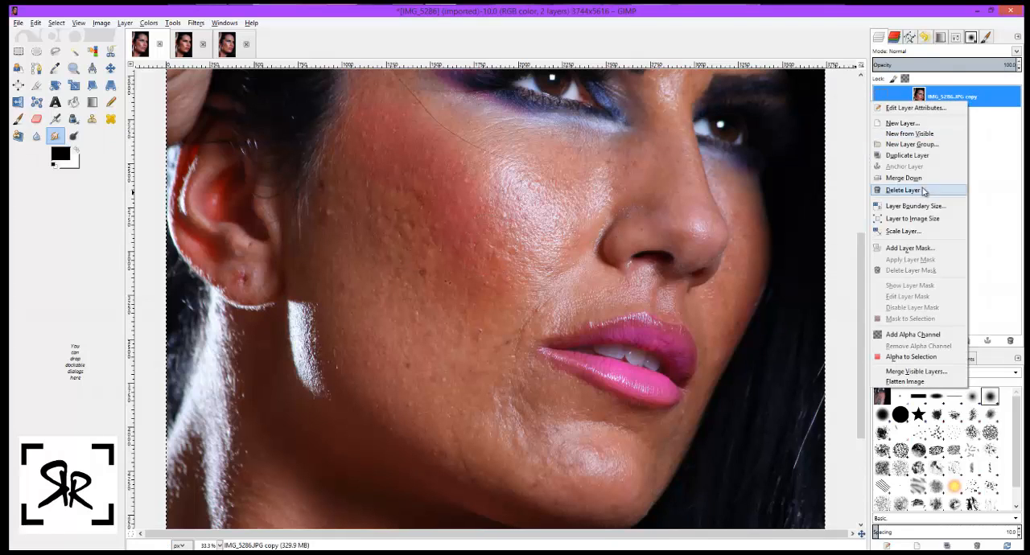
pyautogui.click(922, 191)
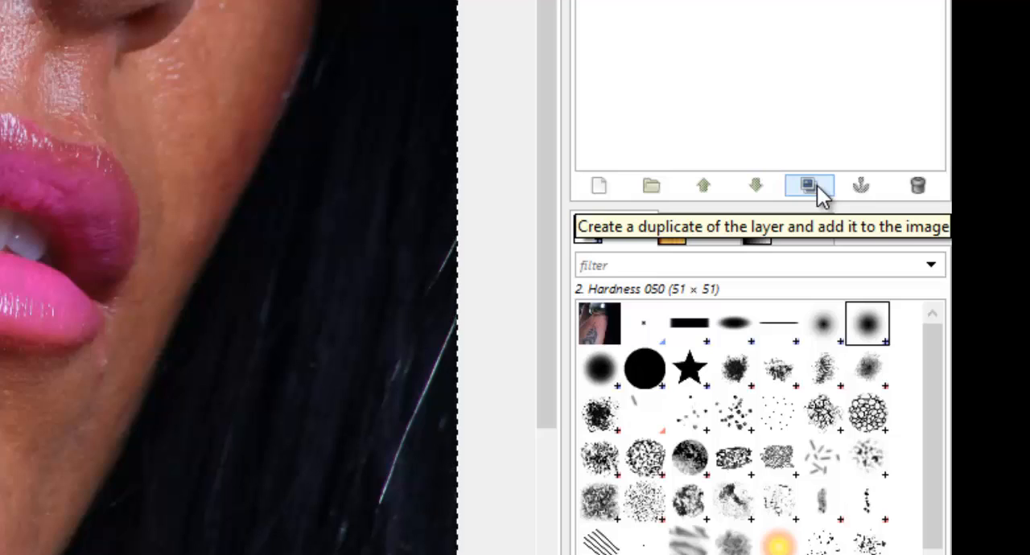
# Duplicate the IMG_5286.JPG layer and leave both layers visible.
pyautogui.click(816, 184)
pyautogui.click(817, 184)
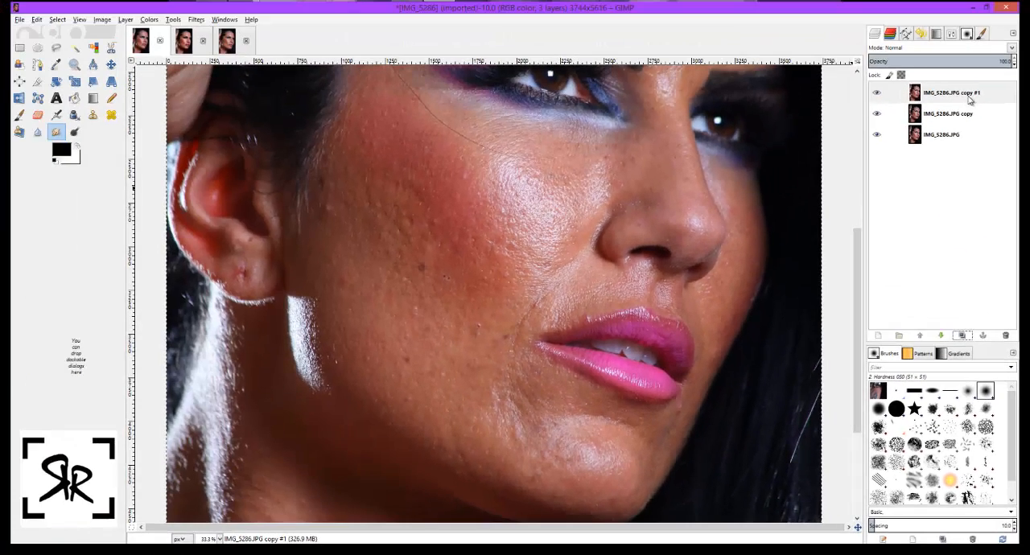
pyautogui.click(963, 113)
pyautogui.click(1006, 335)
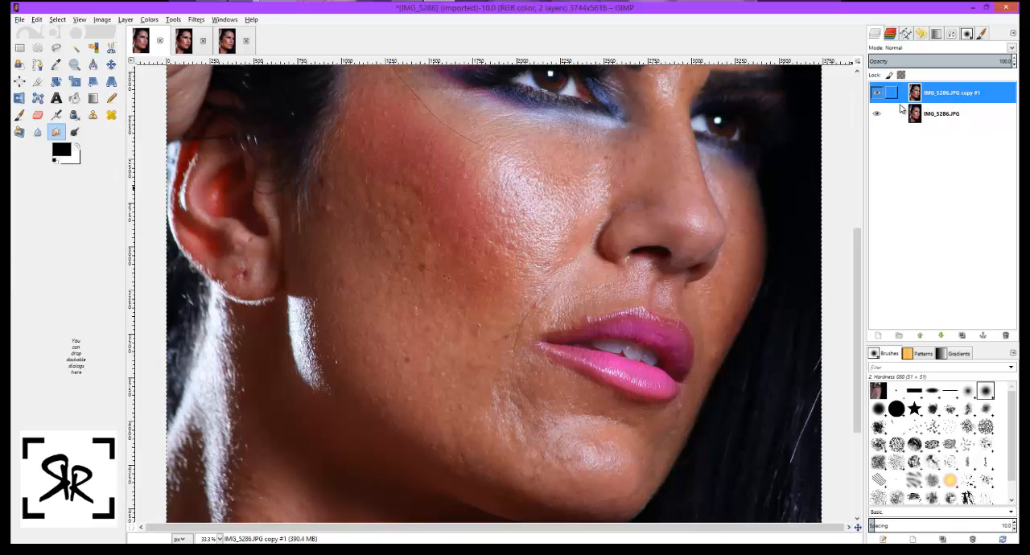
pyautogui.click(877, 117)
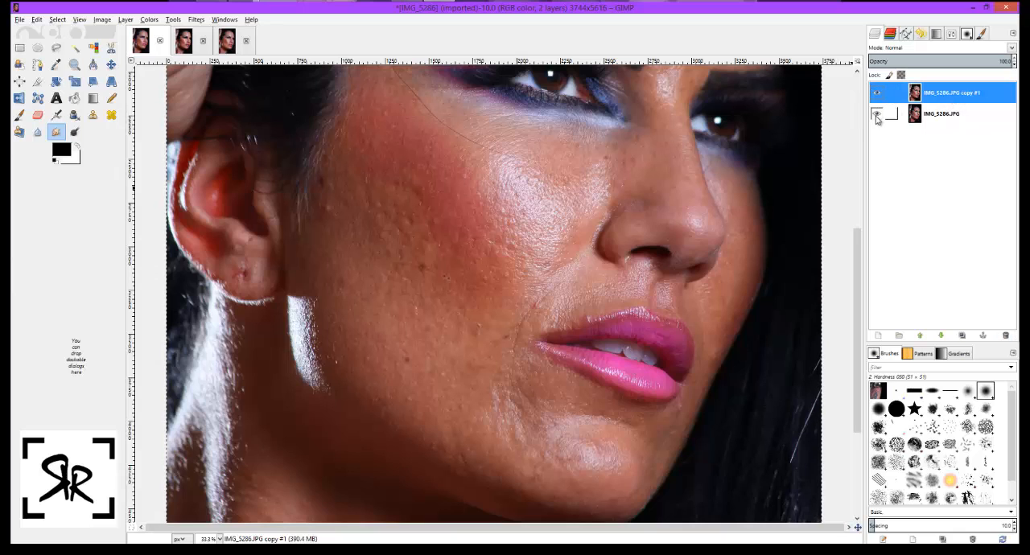
pyautogui.click(877, 116)
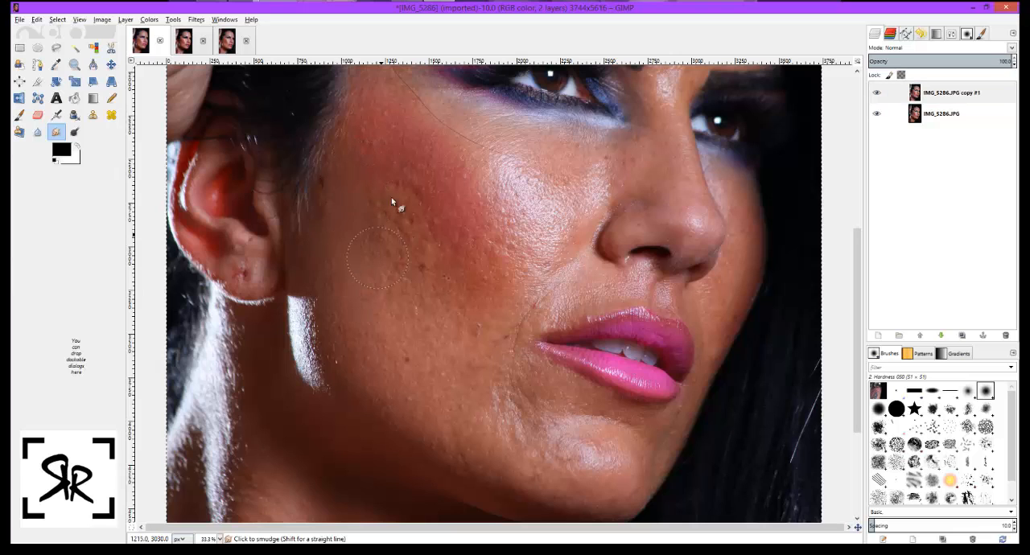
# Smudge the blemished skin on the lower cheek, beside the bright highlight below the ear, and along the jaw and chin.
pyautogui.moveTo(428, 178)
pyautogui.mouseDown()
pyautogui.moveTo(424, 244)
pyautogui.moveTo(395, 294)
pyautogui.moveTo(340, 318)
pyautogui.mouseUp()
pyautogui.moveTo(323, 356)
pyautogui.mouseDown()
pyautogui.moveTo(307, 317)
pyautogui.moveTo(334, 399)
pyautogui.mouseUp()
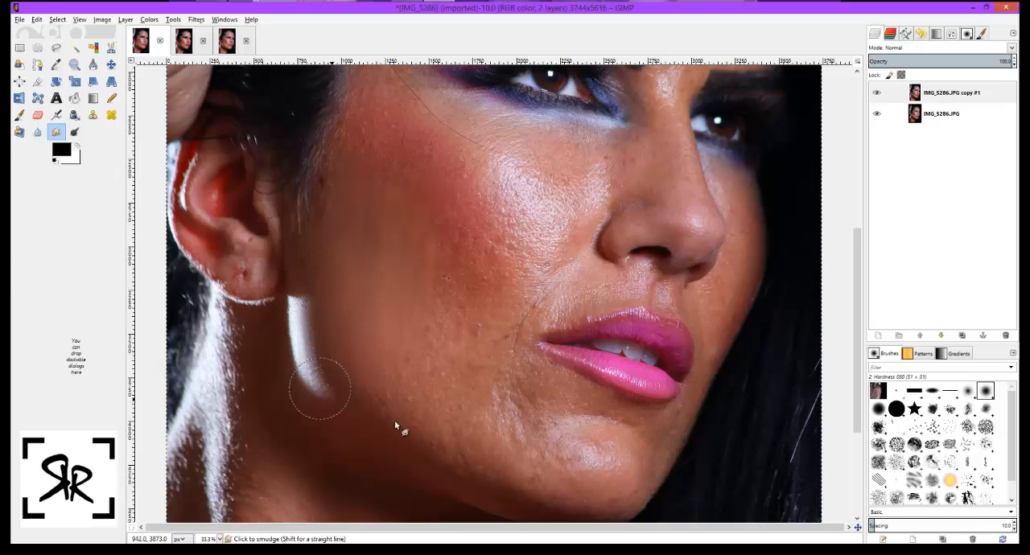
pyautogui.moveTo(322, 326)
pyautogui.mouseDown()
pyautogui.moveTo(317, 375)
pyautogui.moveTo(329, 400)
pyautogui.mouseUp()
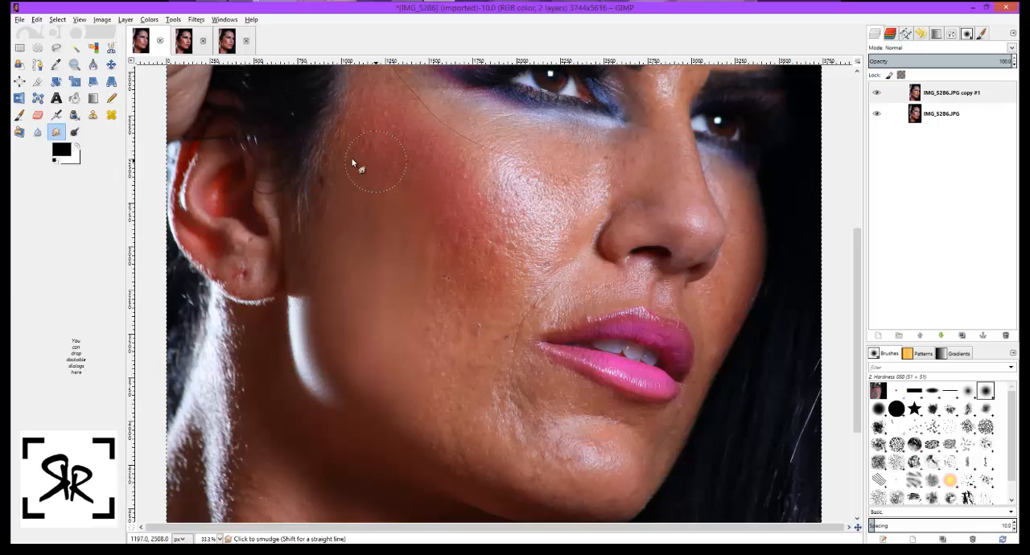
pyautogui.moveTo(326, 231)
pyautogui.mouseDown()
pyautogui.moveTo(320, 205)
pyautogui.moveTo(311, 281)
pyautogui.moveTo(357, 305)
pyautogui.mouseUp()
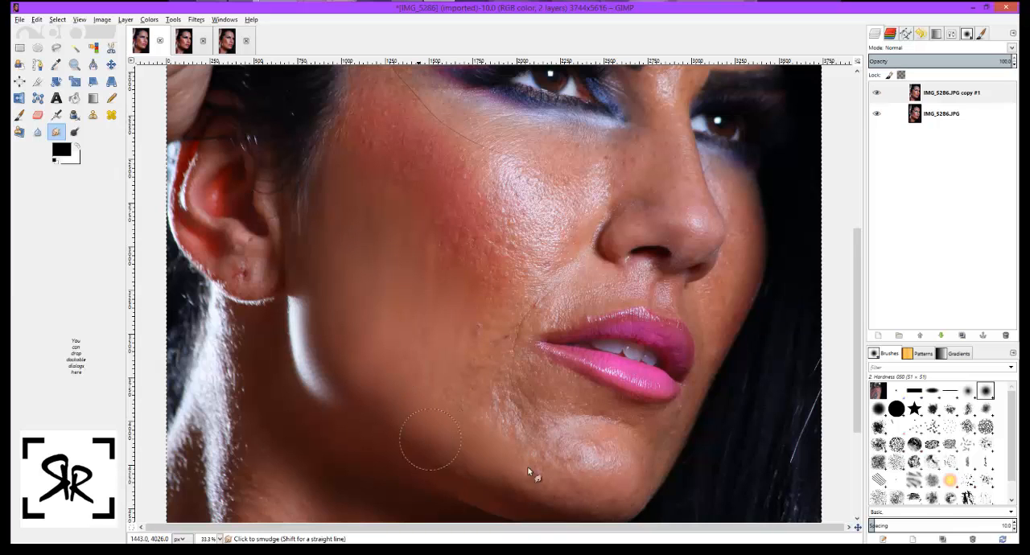
pyautogui.moveTo(516, 478)
pyautogui.mouseDown()
pyautogui.moveTo(602, 474)
pyautogui.moveTo(606, 465)
pyautogui.moveTo(499, 399)
pyautogui.moveTo(615, 440)
pyautogui.moveTo(495, 400)
pyautogui.mouseUp()
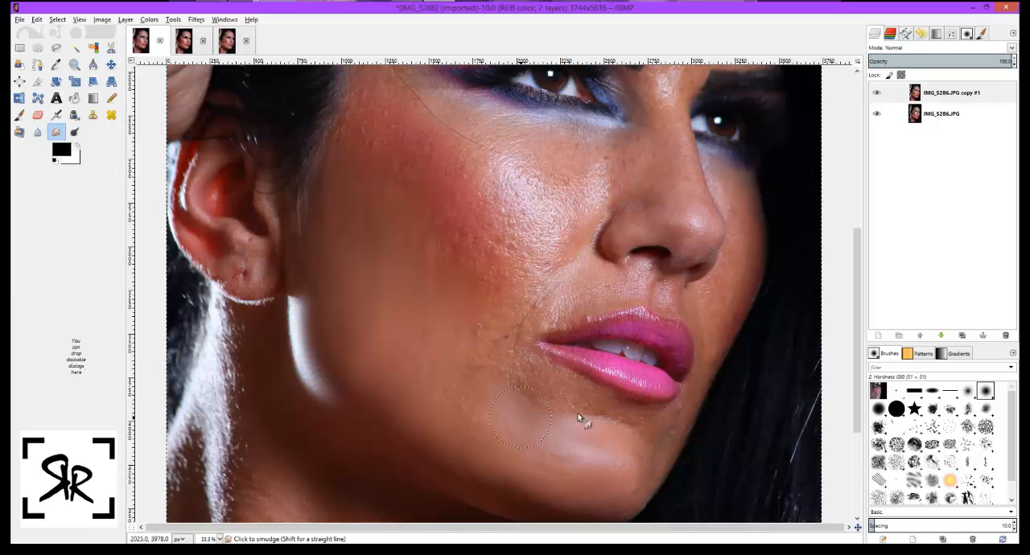
# Set the Smudge tool's brush size to 240.76 with the 2. Hardness 050 brush.
pyautogui.click(980, 36)
pyautogui.click(967, 35)
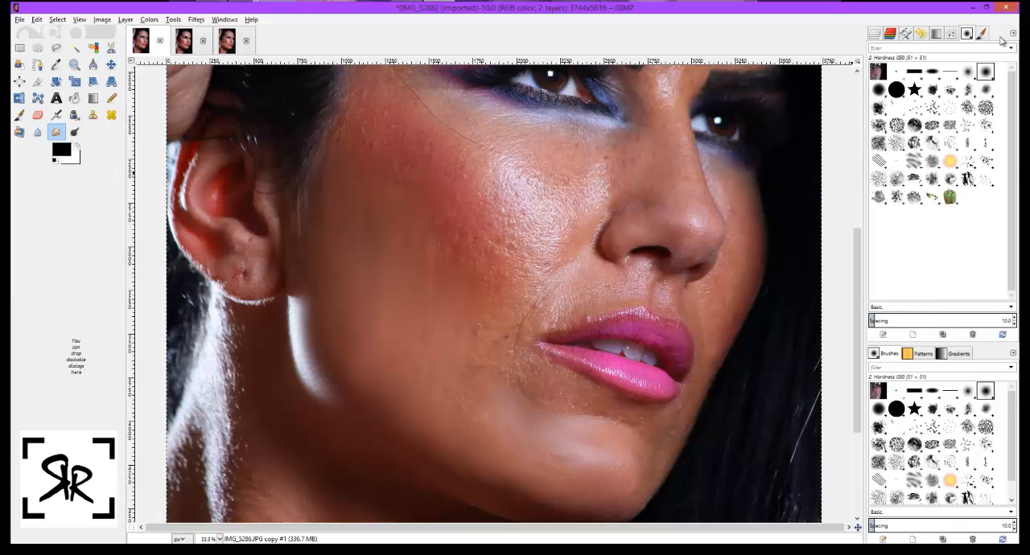
pyautogui.click(1013, 33)
pyautogui.click(952, 33)
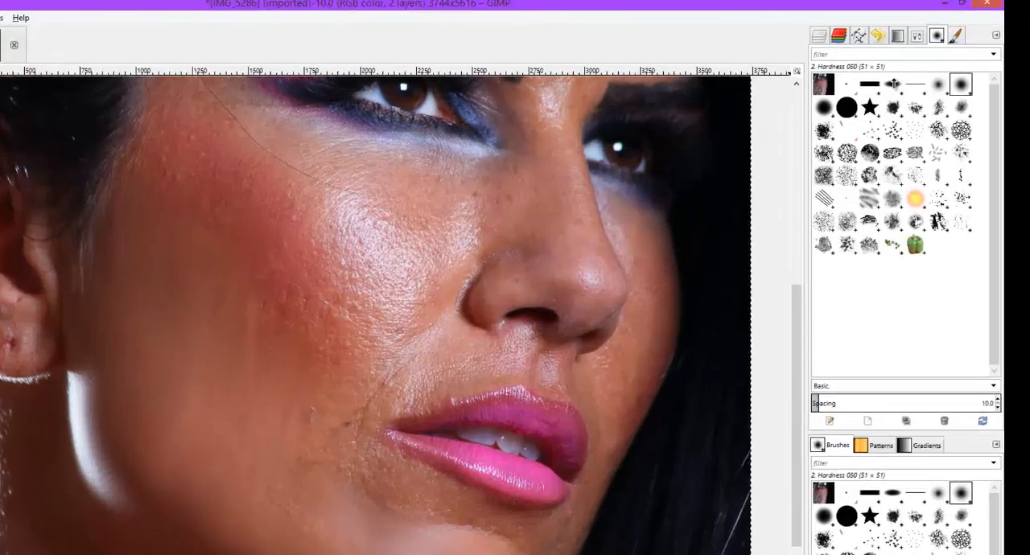
pyautogui.click(951, 33)
pyautogui.moveTo(903, 103)
pyautogui.mouseDown()
pyautogui.moveTo(911, 101)
pyautogui.moveTo(893, 103)
pyautogui.mouseUp()
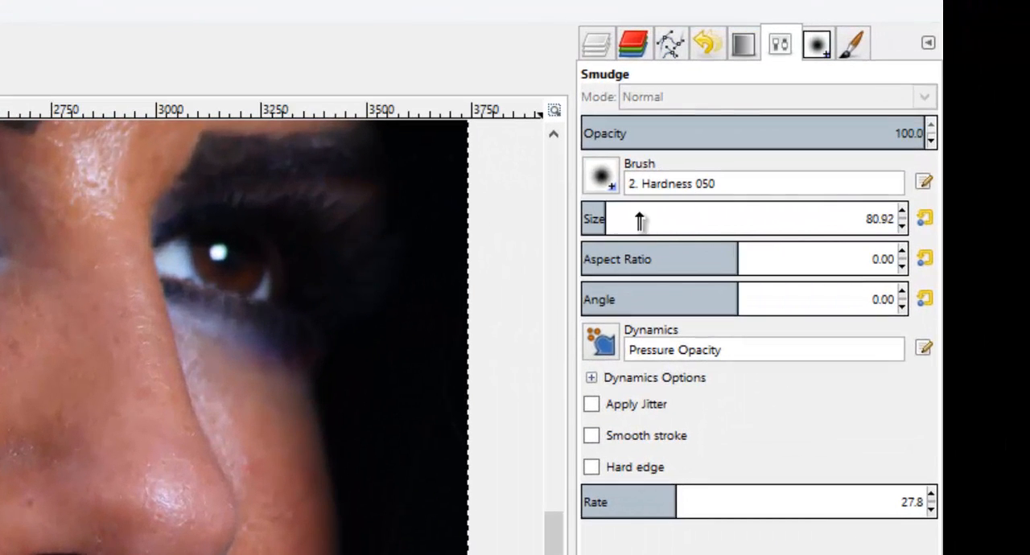
pyautogui.moveTo(639, 219); pyautogui.dragTo(656, 219)
pyautogui.click(854, 44)
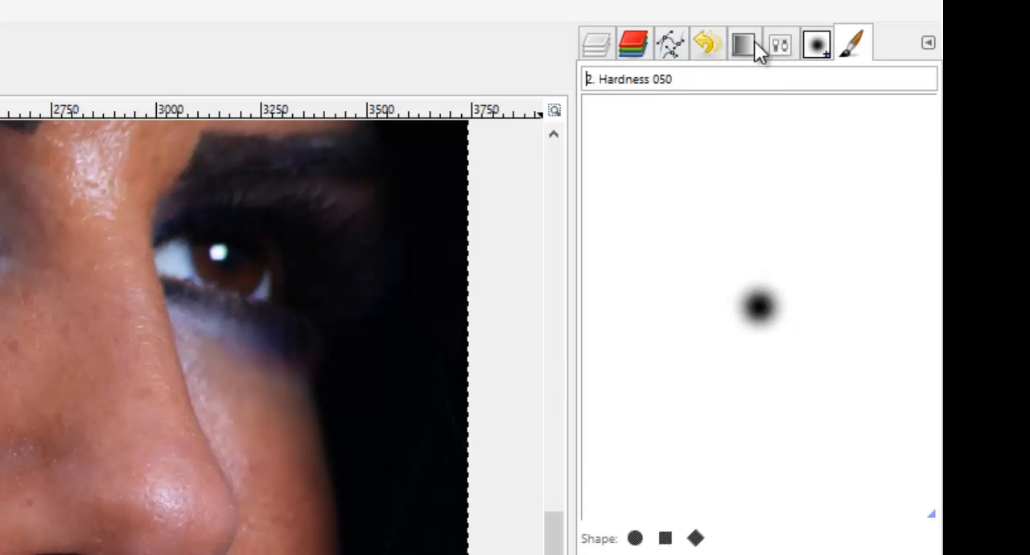
pyautogui.click(748, 45)
pyautogui.click(597, 44)
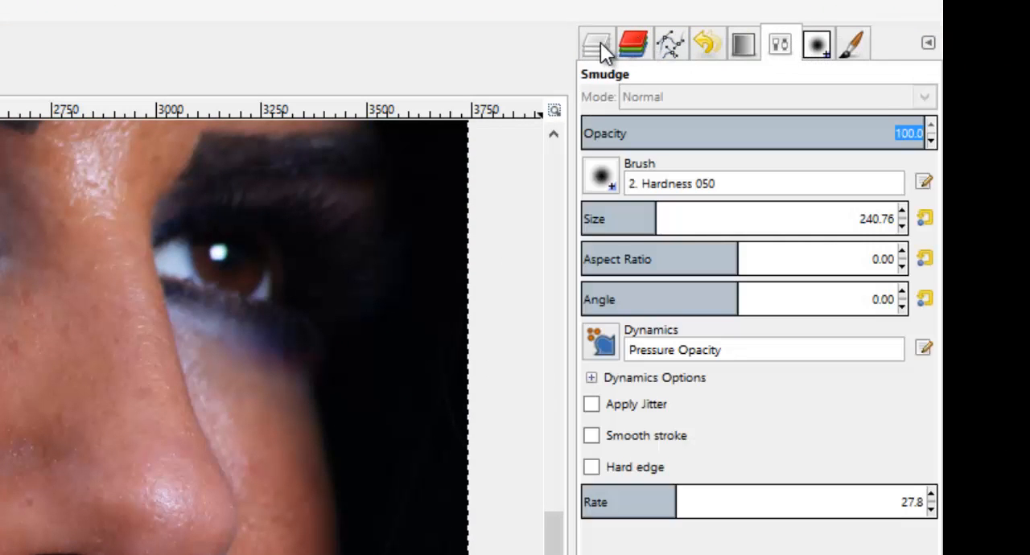
pyautogui.click(633, 44)
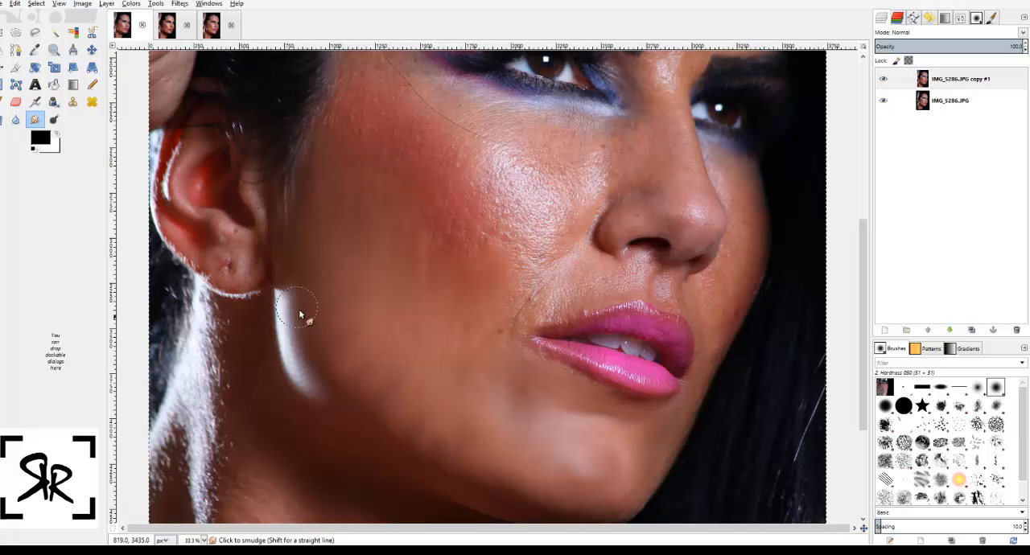
# Smudge the skin beside the bright highlight below the ear and across the reddened cheek with the smaller brush.
pyautogui.moveTo(295, 282)
pyautogui.mouseDown()
pyautogui.moveTo(299, 334)
pyautogui.moveTo(333, 360)
pyautogui.mouseUp()
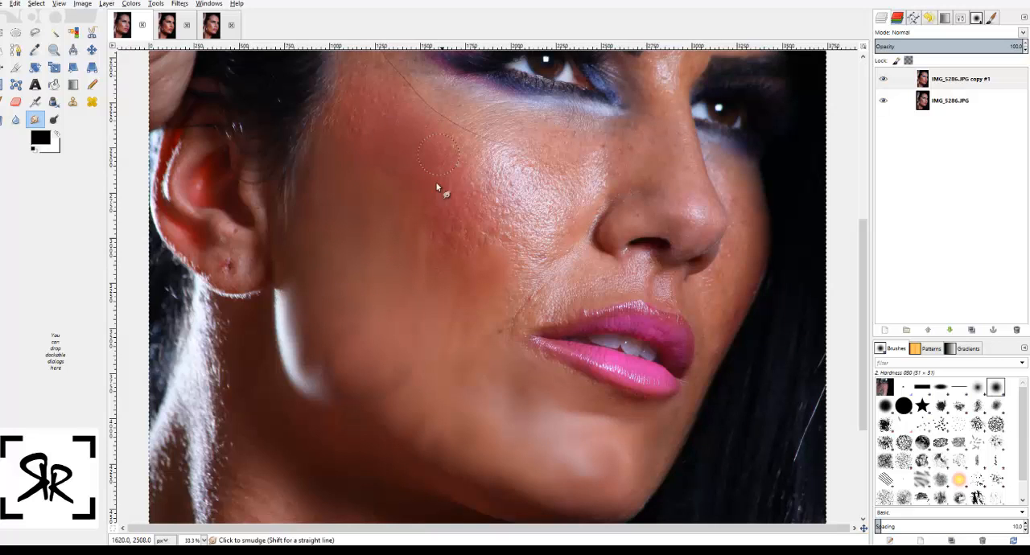
pyautogui.moveTo(464, 165)
pyautogui.mouseDown()
pyautogui.moveTo(417, 213)
pyautogui.moveTo(462, 183)
pyautogui.moveTo(474, 192)
pyautogui.moveTo(453, 231)
pyautogui.mouseUp()
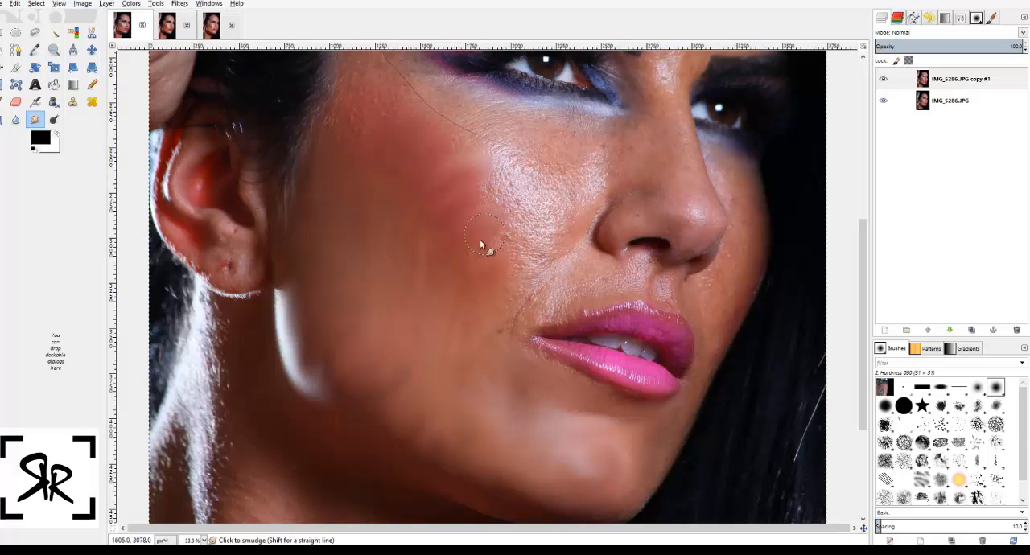
pyautogui.scroll(3, 314, 442)
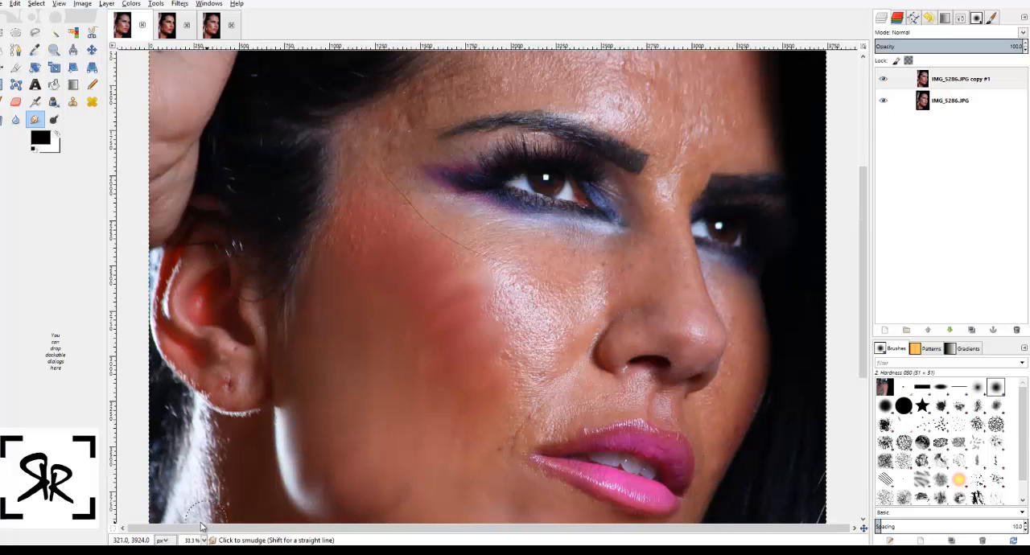
pyautogui.click(201, 538)
pyautogui.click(205, 525)
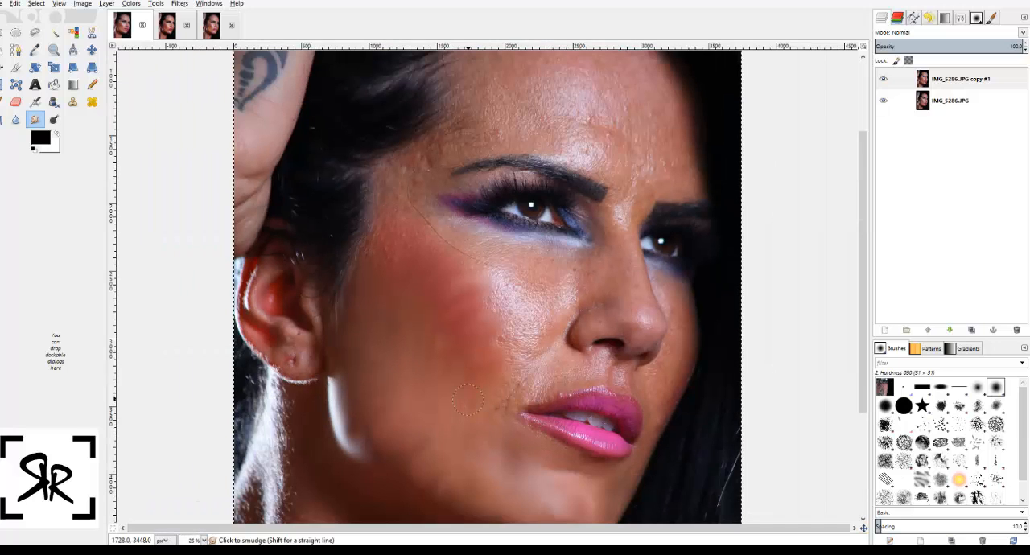
pyautogui.click(195, 540)
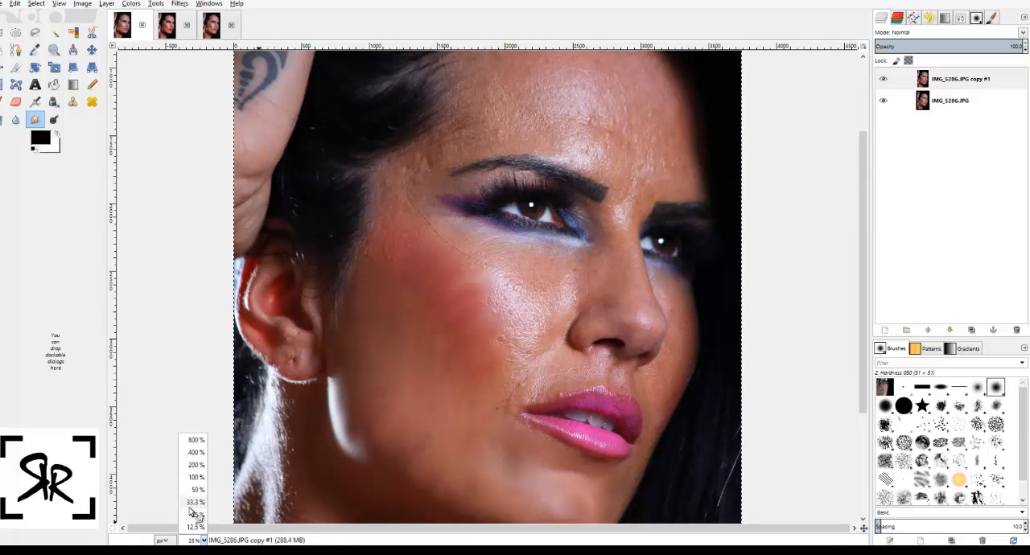
pyautogui.click(195, 502)
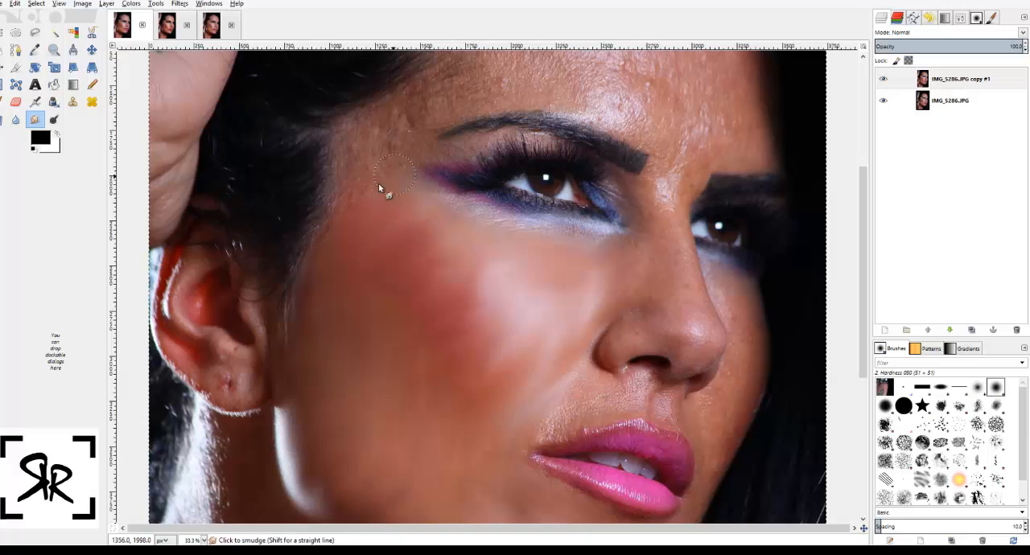
# Smudge the skin at the temple, across the whole forehead and between the eyebrows.
pyautogui.scroll(3, 379, 172)
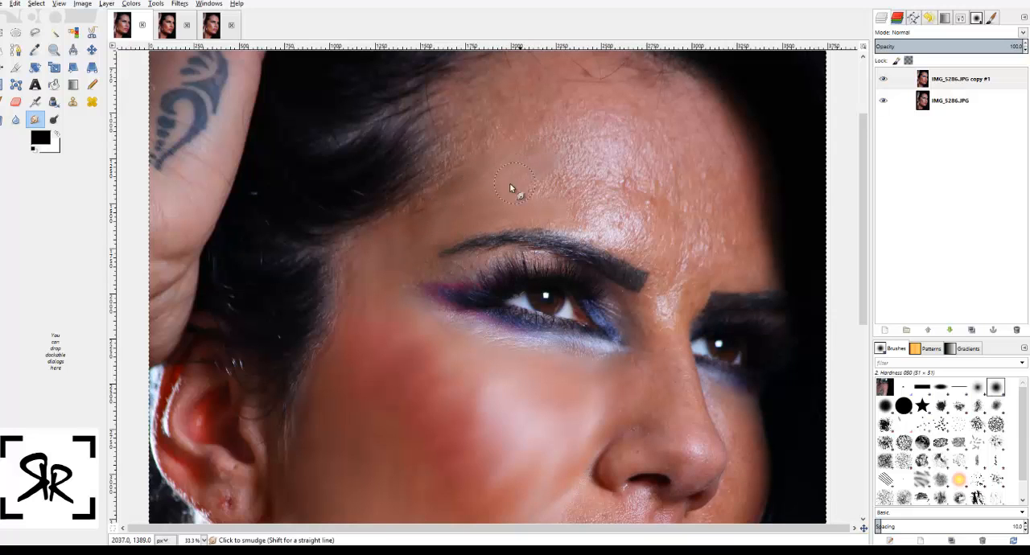
pyautogui.moveTo(510, 182)
pyautogui.mouseDown()
pyautogui.moveTo(580, 156)
pyautogui.moveTo(581, 167)
pyautogui.moveTo(536, 188)
pyautogui.moveTo(548, 187)
pyautogui.moveTo(540, 208)
pyautogui.moveTo(537, 158)
pyautogui.moveTo(575, 160)
pyautogui.moveTo(574, 150)
pyautogui.moveTo(535, 139)
pyautogui.moveTo(593, 119)
pyautogui.moveTo(546, 132)
pyautogui.moveTo(559, 104)
pyautogui.moveTo(533, 105)
pyautogui.moveTo(584, 182)
pyautogui.mouseUp()
pyautogui.scroll(3, 583, 182)
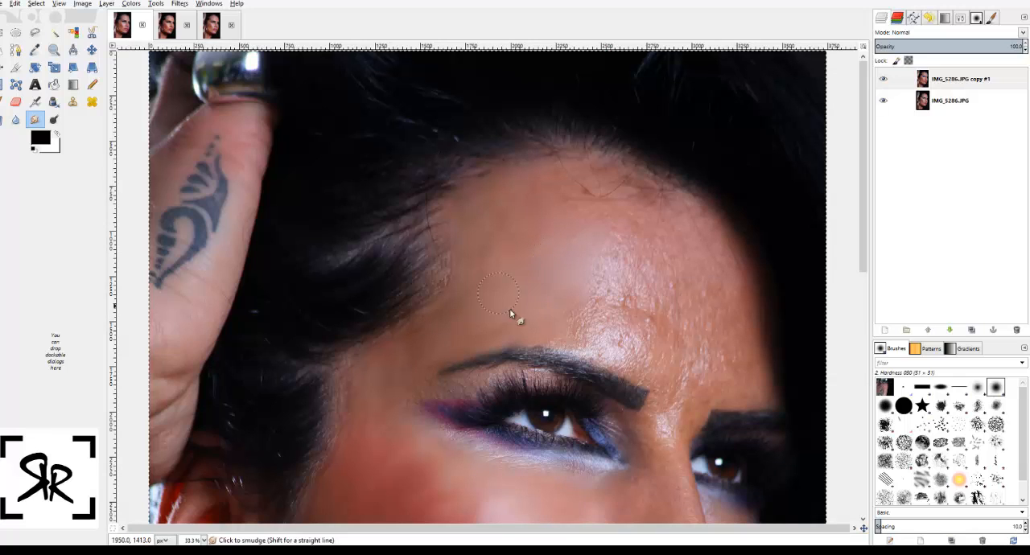
pyautogui.moveTo(551, 318)
pyautogui.mouseDown()
pyautogui.moveTo(577, 344)
pyautogui.moveTo(640, 344)
pyautogui.moveTo(610, 335)
pyautogui.moveTo(641, 337)
pyautogui.moveTo(655, 318)
pyautogui.moveTo(631, 331)
pyautogui.moveTo(651, 297)
pyautogui.moveTo(597, 315)
pyautogui.moveTo(585, 304)
pyautogui.moveTo(610, 290)
pyautogui.moveTo(586, 305)
pyautogui.moveTo(570, 287)
pyautogui.moveTo(599, 246)
pyautogui.moveTo(654, 266)
pyautogui.moveTo(625, 287)
pyautogui.moveTo(613, 283)
pyautogui.moveTo(601, 334)
pyautogui.moveTo(602, 303)
pyautogui.moveTo(652, 298)
pyautogui.moveTo(688, 336)
pyautogui.moveTo(638, 364)
pyautogui.moveTo(664, 384)
pyautogui.moveTo(593, 334)
pyautogui.moveTo(610, 355)
pyautogui.moveTo(654, 378)
pyautogui.moveTo(635, 347)
pyautogui.moveTo(684, 385)
pyautogui.moveTo(682, 431)
pyautogui.moveTo(690, 392)
pyautogui.moveTo(659, 416)
pyautogui.moveTo(645, 447)
pyautogui.mouseUp()
pyautogui.moveTo(705, 384)
pyautogui.mouseDown()
pyautogui.moveTo(747, 405)
pyautogui.moveTo(703, 378)
pyautogui.moveTo(762, 361)
pyautogui.moveTo(663, 353)
pyautogui.moveTo(689, 353)
pyautogui.moveTo(665, 350)
pyautogui.moveTo(715, 306)
pyautogui.moveTo(718, 292)
pyautogui.moveTo(683, 289)
pyautogui.moveTo(701, 276)
pyautogui.moveTo(676, 246)
pyautogui.moveTo(702, 234)
pyautogui.moveTo(601, 216)
pyautogui.moveTo(618, 194)
pyautogui.moveTo(553, 184)
pyautogui.moveTo(542, 163)
pyautogui.moveTo(616, 175)
pyautogui.moveTo(595, 175)
pyautogui.moveTo(664, 204)
pyautogui.moveTo(709, 259)
pyautogui.moveTo(716, 285)
pyautogui.moveTo(716, 259)
pyautogui.moveTo(721, 297)
pyautogui.moveTo(719, 261)
pyautogui.moveTo(731, 297)
pyautogui.moveTo(728, 266)
pyautogui.mouseUp()
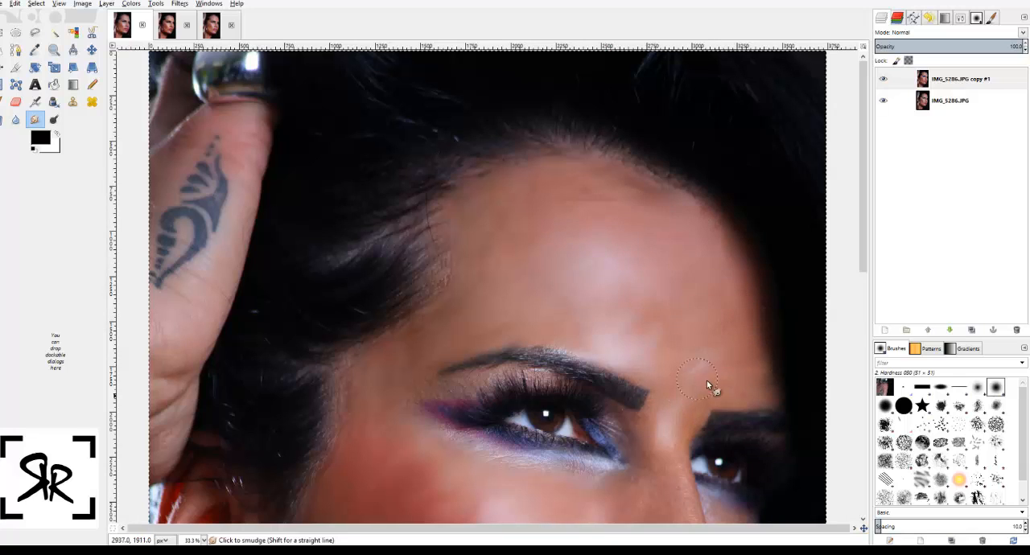
# Smudge the skin above the upper lip, on the nose and far cheek, and along the chin and far jaw edge.
pyautogui.scroll(-5, 689, 350)
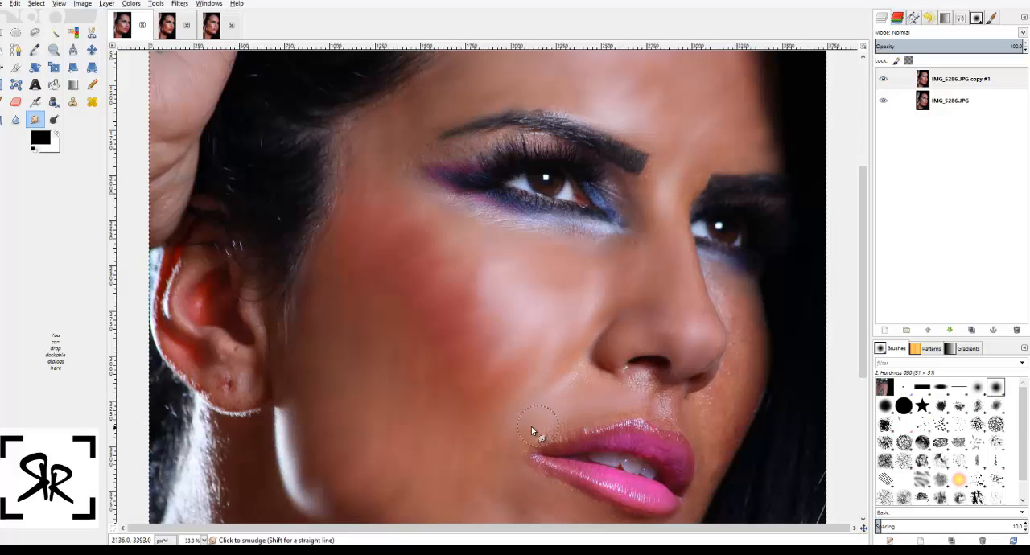
pyautogui.rightClick(599, 412)
pyautogui.click(581, 409)
pyautogui.moveTo(689, 398); pyautogui.dragTo(642, 380)
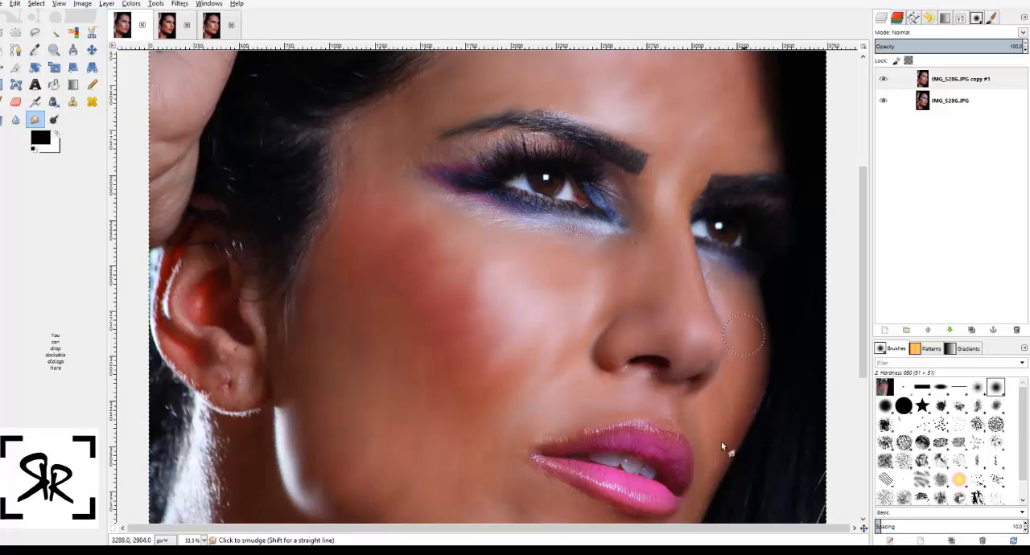
pyautogui.scroll(-6, 724, 386)
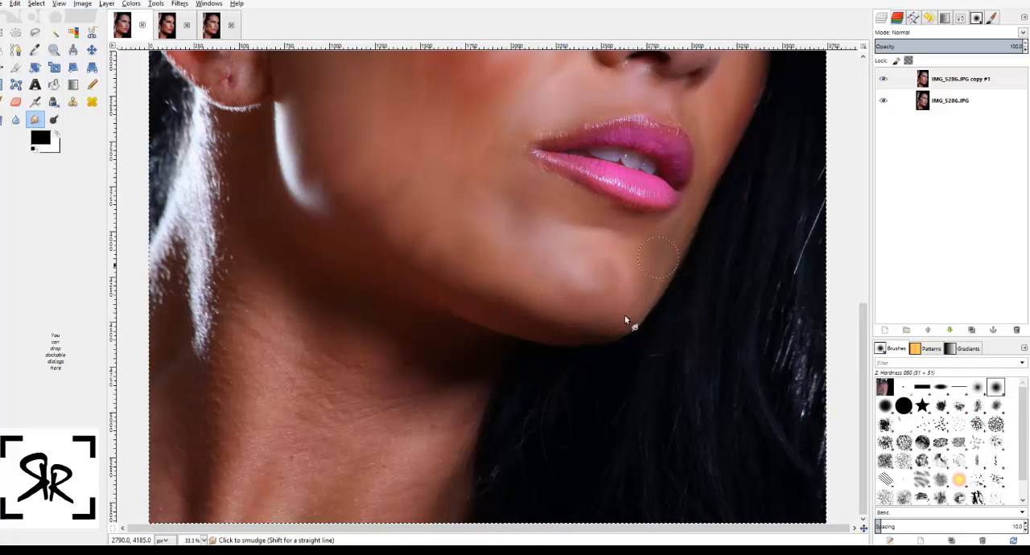
pyautogui.moveTo(625, 317)
pyautogui.mouseDown()
pyautogui.moveTo(687, 227)
pyautogui.moveTo(647, 309)
pyautogui.moveTo(701, 193)
pyautogui.mouseUp()
# Smudge the skin of the neck and the bright speckled strands hanging below the ear.
pyautogui.scroll(2, 559, 299)
pyautogui.scroll(-2, 595, 311)
pyautogui.scroll(5, 392, 276)
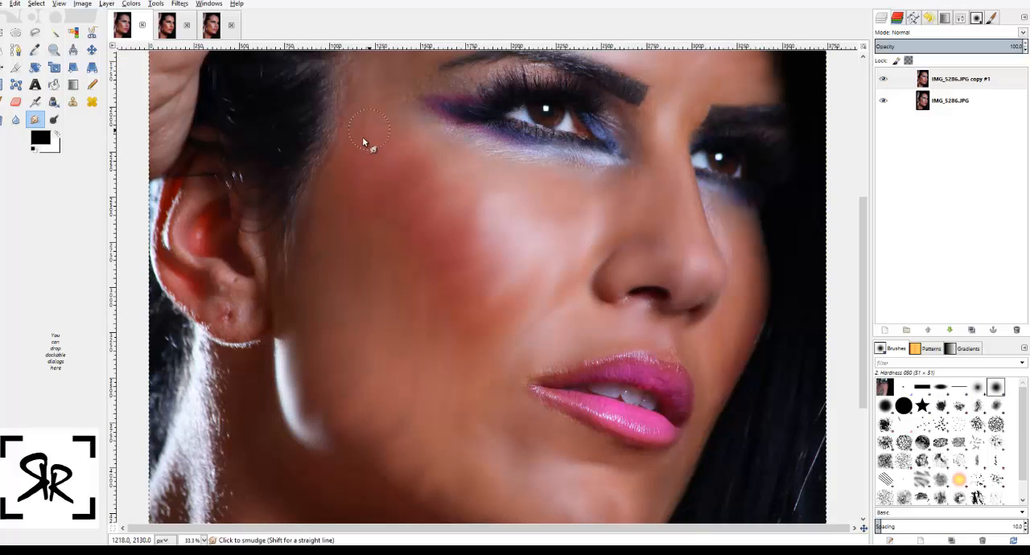
pyautogui.scroll(-5, 271, 275)
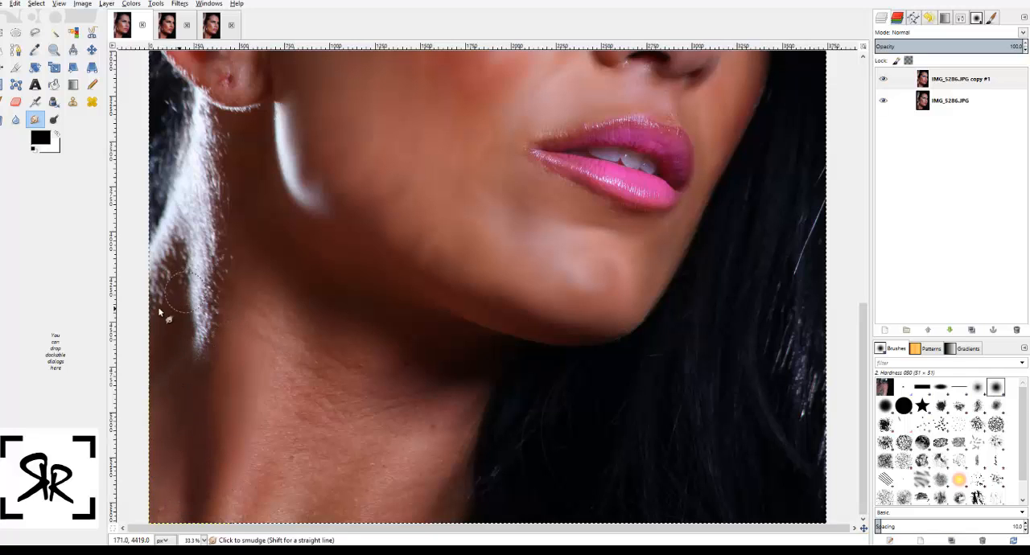
pyautogui.moveTo(181, 214)
pyautogui.mouseDown()
pyautogui.moveTo(167, 260)
pyautogui.moveTo(188, 213)
pyautogui.moveTo(183, 262)
pyautogui.moveTo(207, 182)
pyautogui.moveTo(227, 253)
pyautogui.moveTo(201, 388)
pyautogui.moveTo(222, 286)
pyautogui.moveTo(224, 294)
pyautogui.moveTo(213, 236)
pyautogui.moveTo(217, 279)
pyautogui.moveTo(223, 157)
pyautogui.moveTo(213, 205)
pyautogui.moveTo(212, 129)
pyautogui.moveTo(241, 253)
pyautogui.mouseUp()
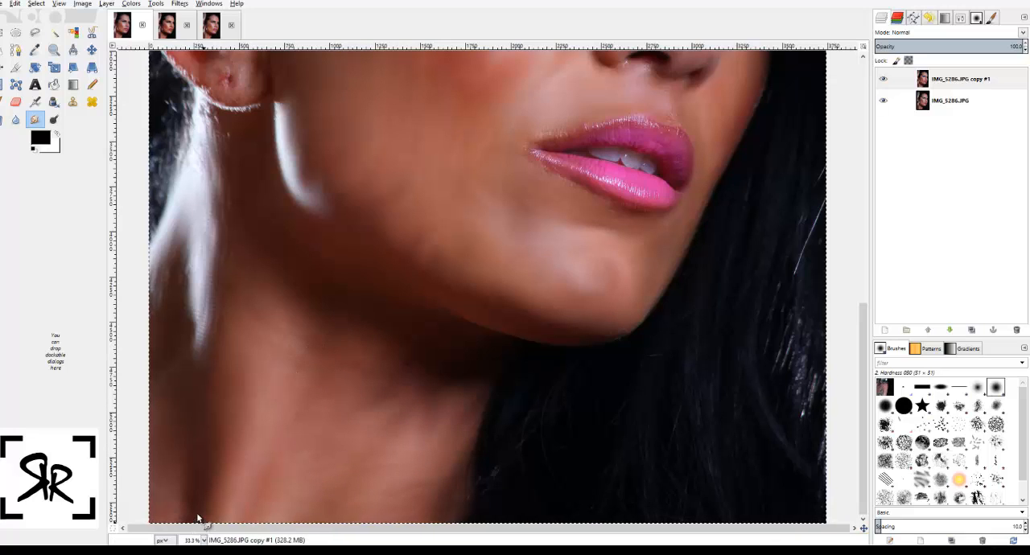
# Reduce the opacity of the smudged IMG_5286.JPG copy #1 layer to 64.5.
pyautogui.click(201, 540)
pyautogui.click(198, 513)
pyautogui.scroll(5, 523, 369)
pyautogui.scroll(-4, 528, 368)
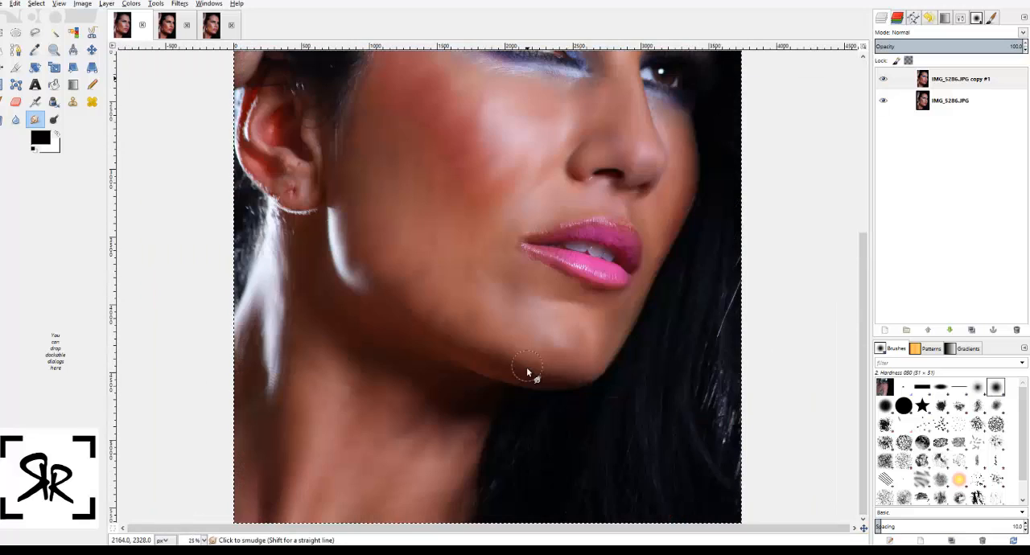
pyautogui.scroll(5, 515, 358)
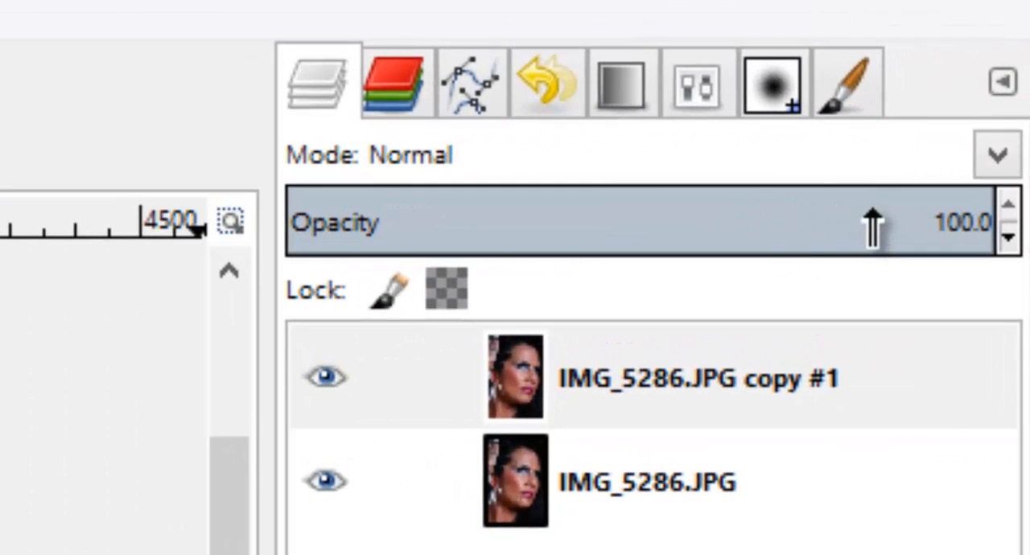
pyautogui.moveTo(908, 169); pyautogui.dragTo(688, 172)
pyautogui.moveTo(582, 225); pyautogui.dragTo(718, 228)
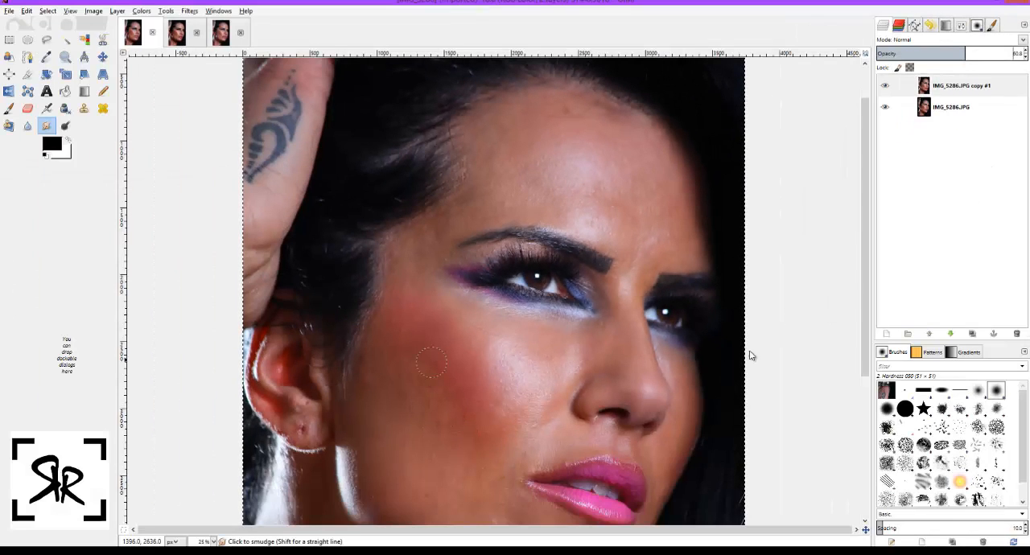
pyautogui.scroll(-3, 375, 307)
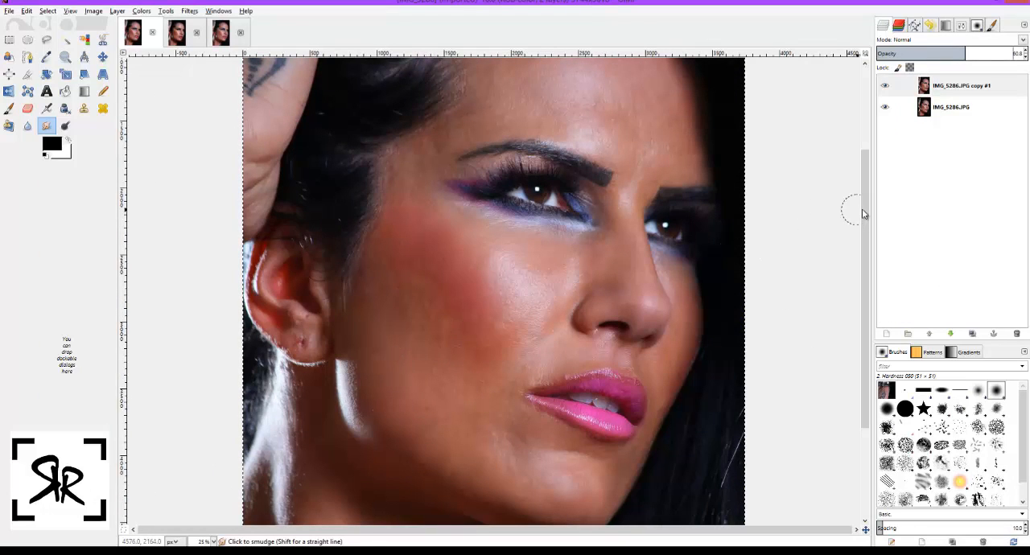
pyautogui.moveTo(864, 213); pyautogui.dragTo(865, 209)
pyautogui.moveTo(965, 56); pyautogui.dragTo(971, 57)
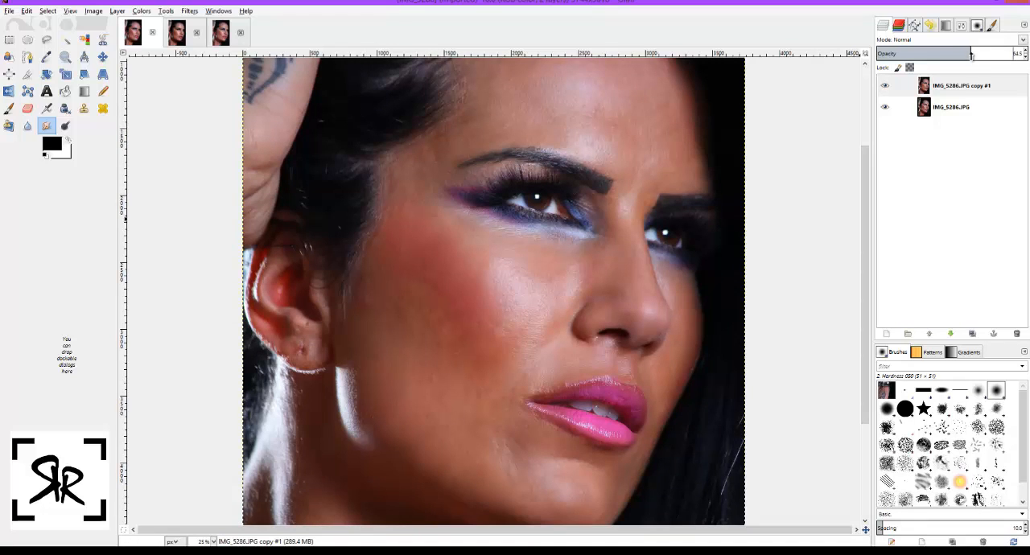
# Compare the portrait with and without the smudged IMG_5286.JPG copy #1 layer, leaving that layer visible.
pyautogui.moveTo(869, 166); pyautogui.dragTo(874, 138)
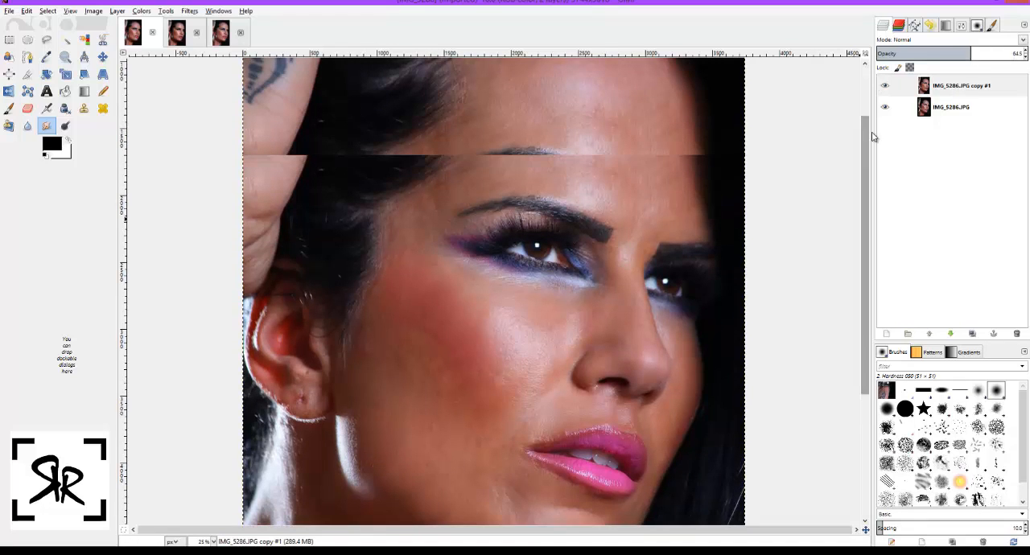
pyautogui.click(885, 87)
pyautogui.click(884, 87)
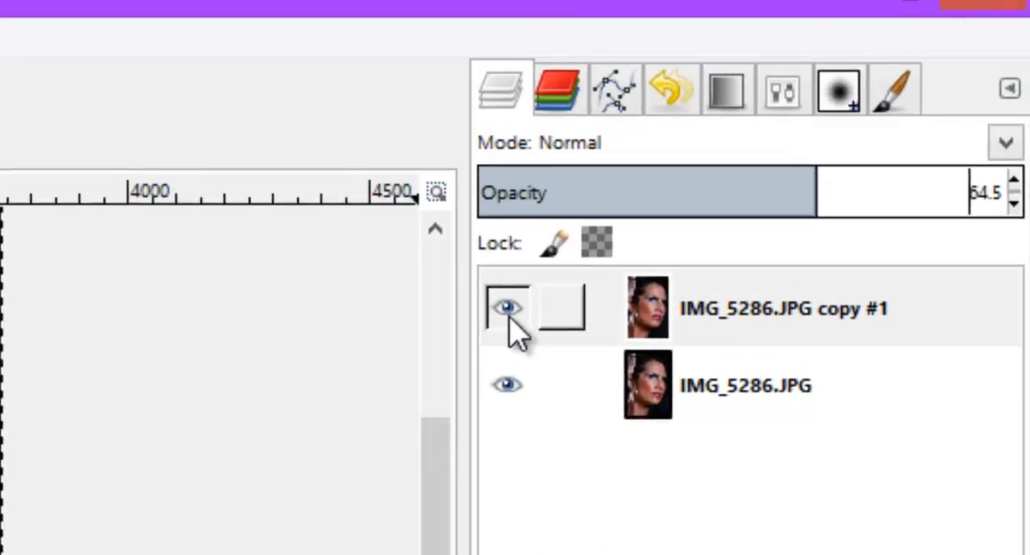
pyautogui.click(885, 86)
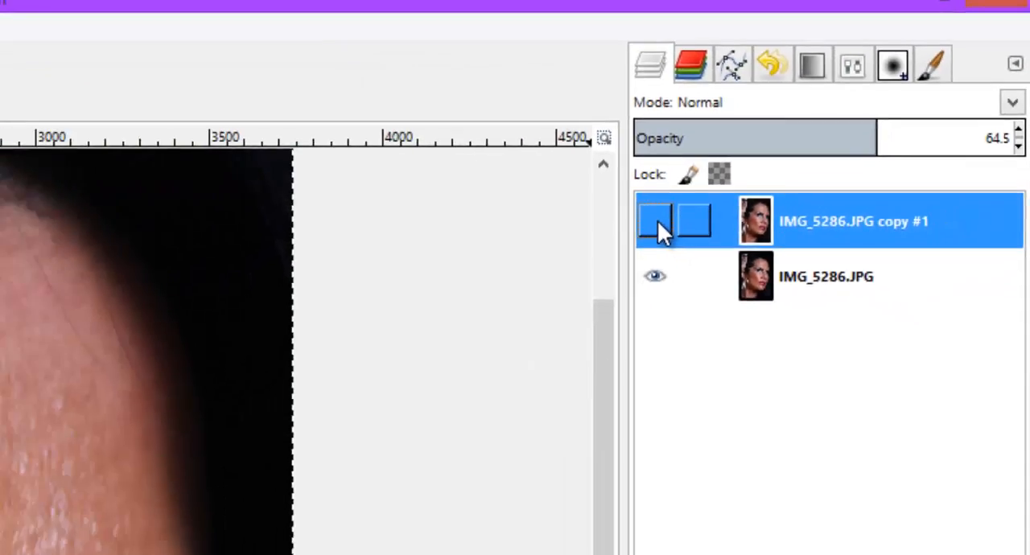
pyautogui.click(658, 222)
pyautogui.click(658, 222)
pyautogui.click(657, 222)
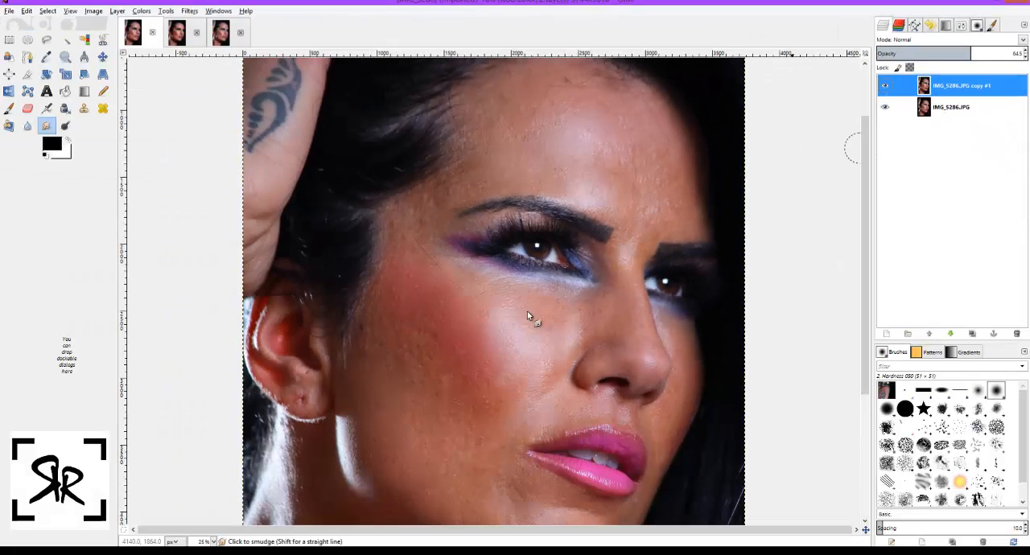
pyautogui.scroll(-5, 519, 326)
pyautogui.scroll(3, 483, 317)
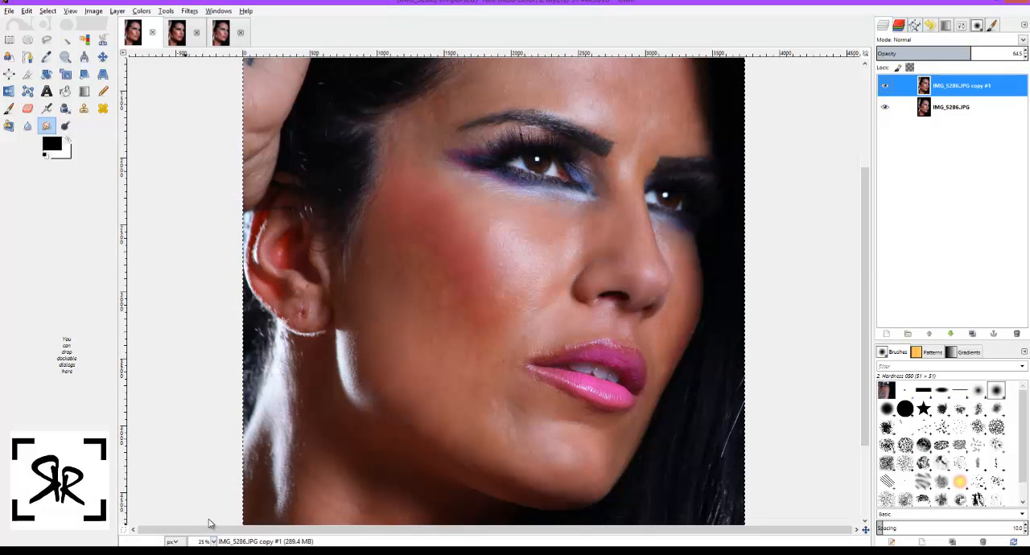
# Duplicate the original IMG_5286.JPG layer at the bottom of the layer stack.
pyautogui.click(210, 542)
pyautogui.click(211, 468)
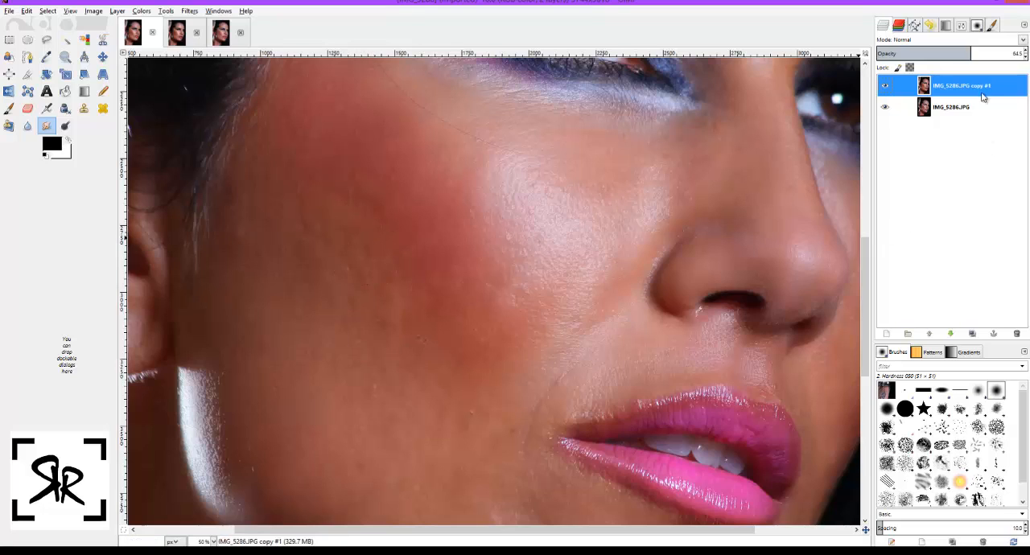
pyautogui.click(959, 111)
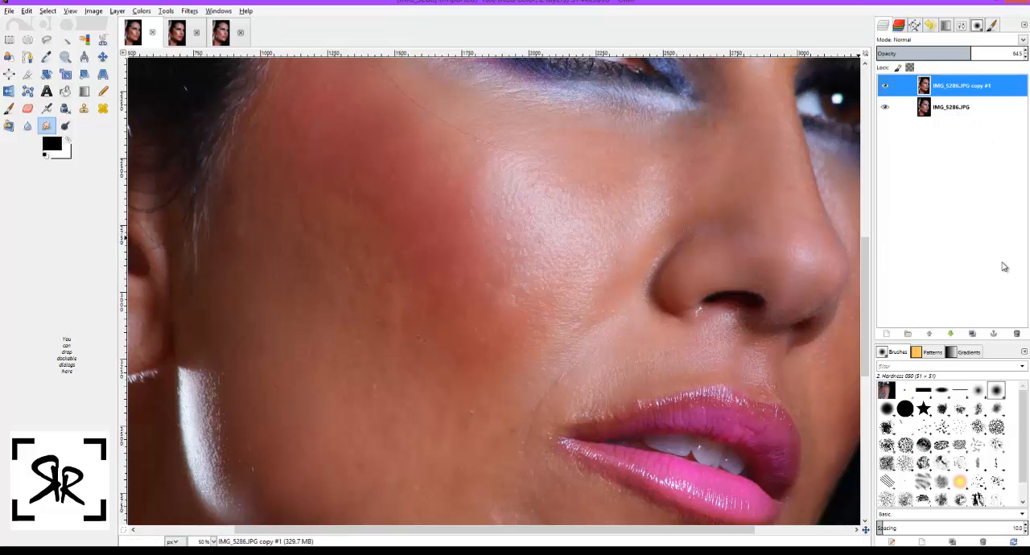
pyautogui.click(972, 334)
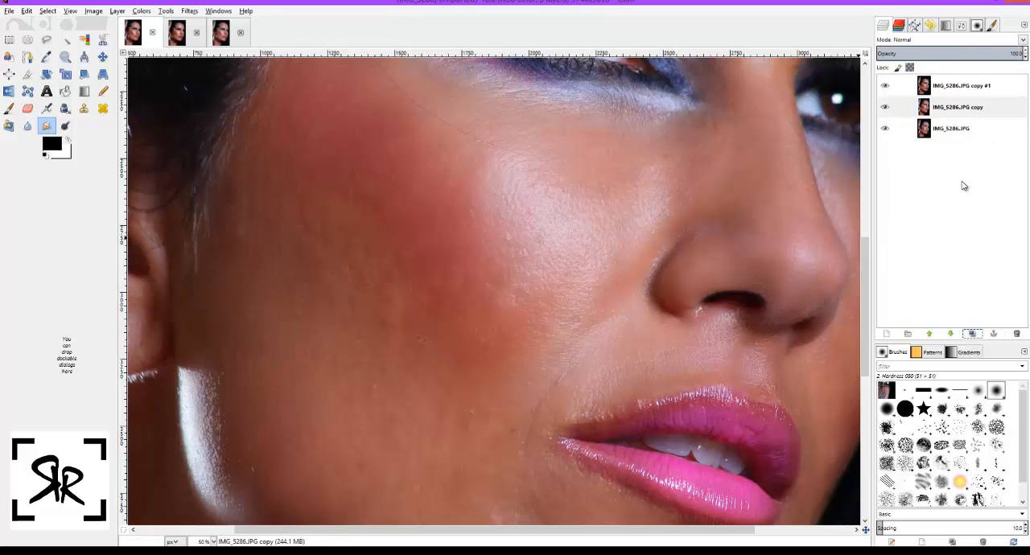
# Reduce the opacity of the IMG_5286.JPG copy layer to 5.8.
pyautogui.click(968, 91)
pyautogui.click(960, 111)
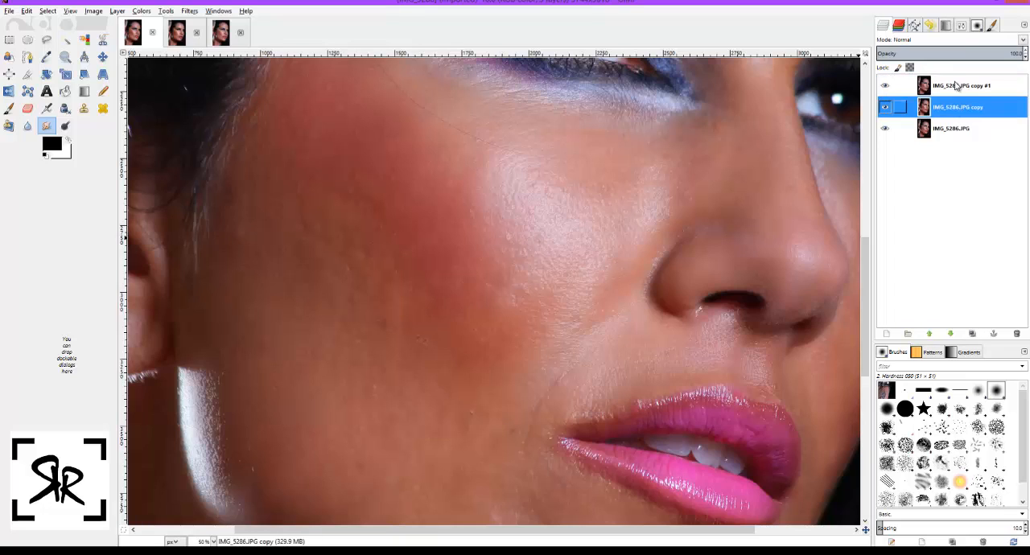
pyautogui.click(979, 91)
pyautogui.click(976, 111)
pyautogui.moveTo(910, 56); pyautogui.dragTo(838, 138)
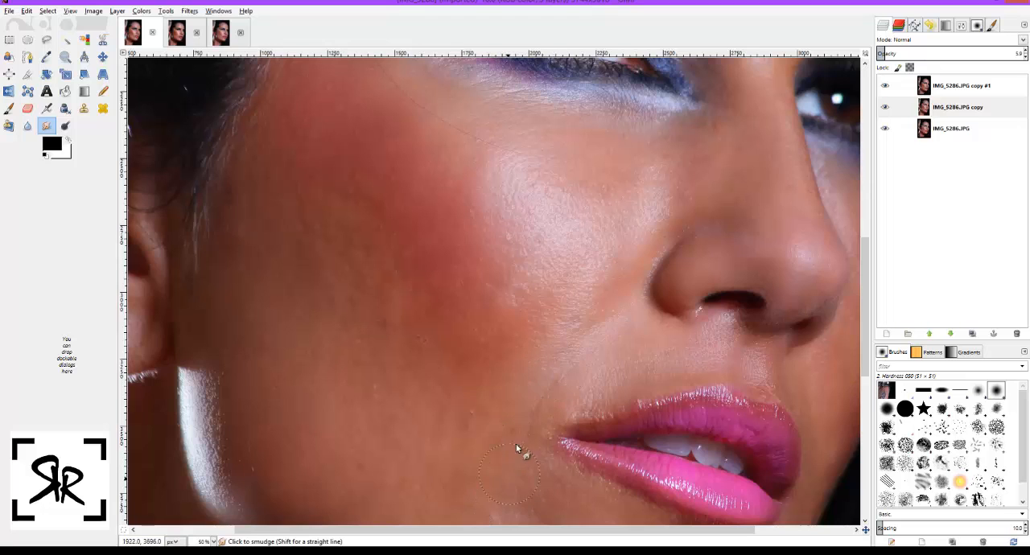
# Switch to the Blur / Sharpen tool and set the IMG_5286.JPG copy layer's opacity to 15.6.
pyautogui.hscroll(-1, 517, 464)
pyautogui.scroll(-3, 564, 462)
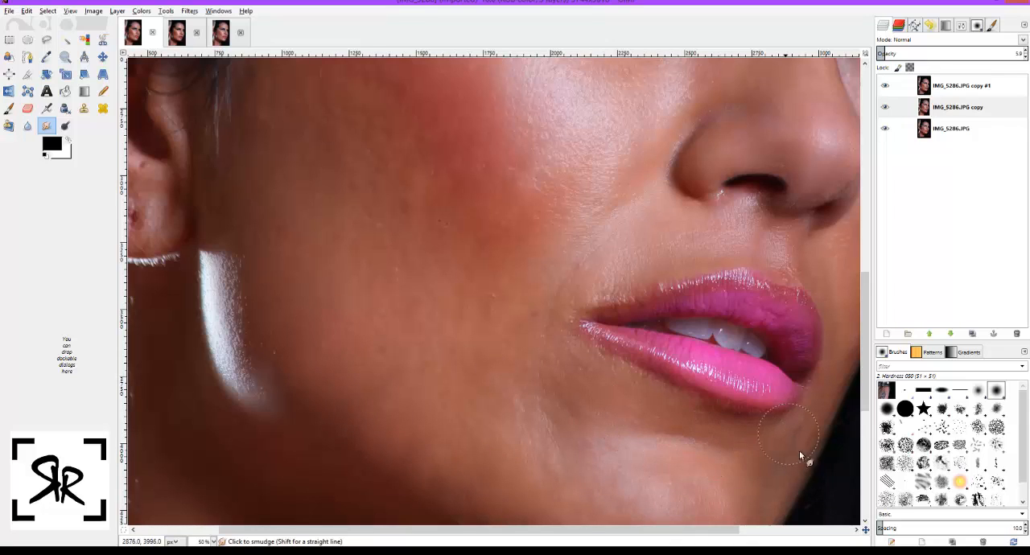
pyautogui.scroll(3, 724, 366)
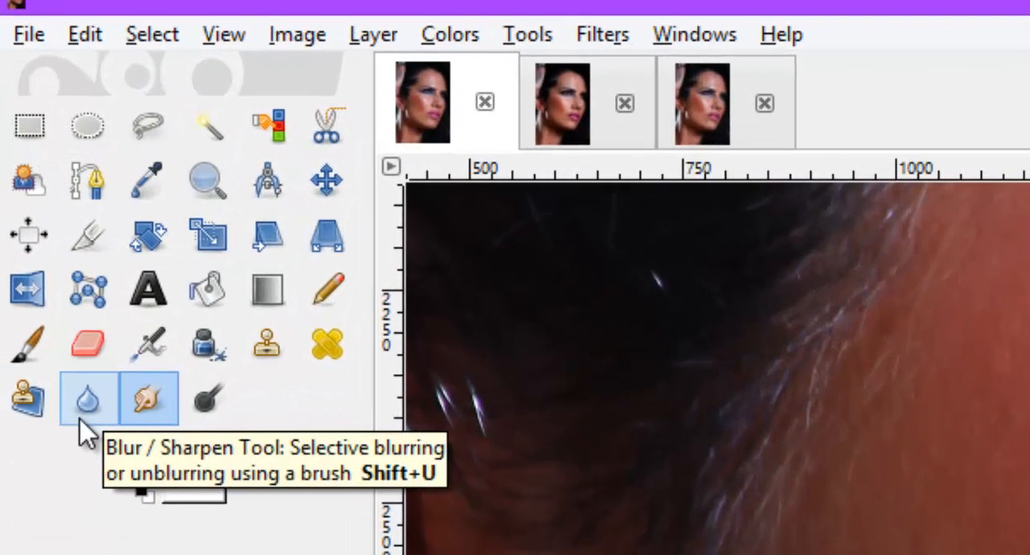
pyautogui.click(80, 418)
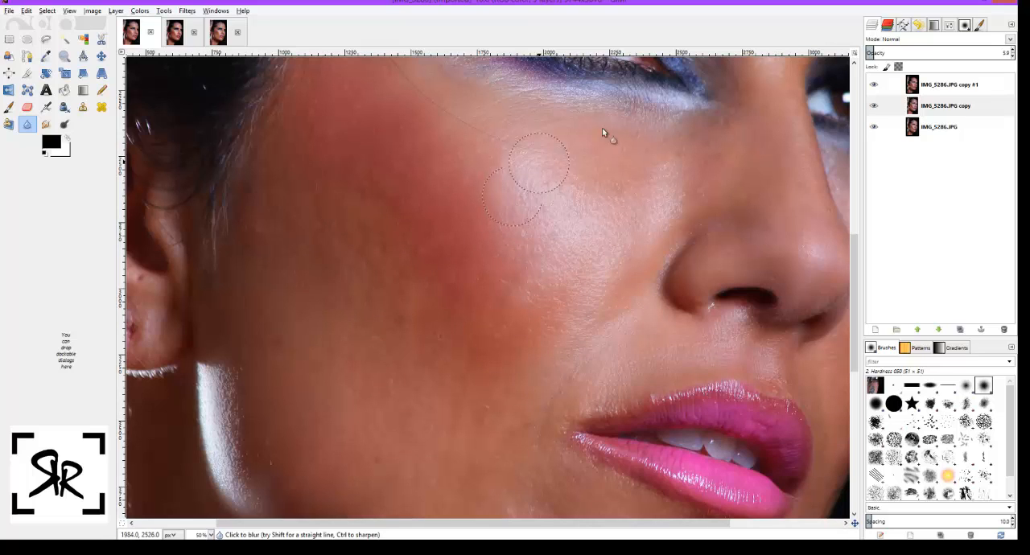
pyautogui.moveTo(891, 53); pyautogui.dragTo(890, 54)
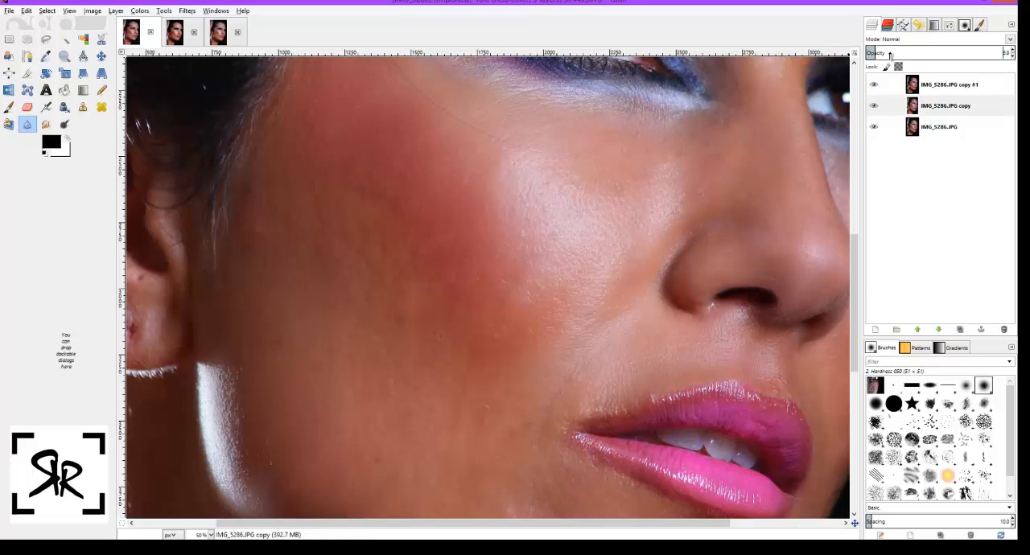
pyautogui.click(889, 53)
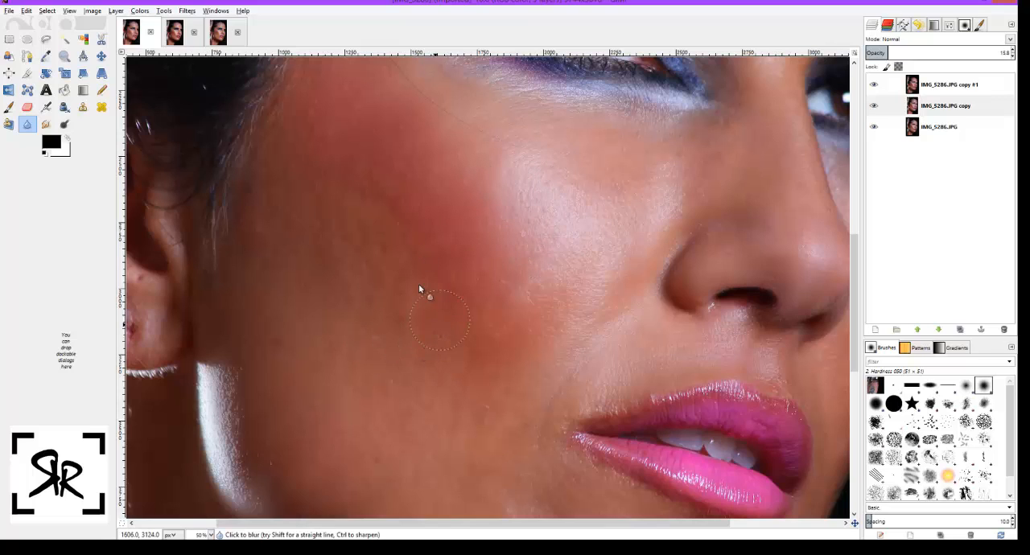
# Review the layered retouch from the lower face outward at 25% zoom, and compare it with the unretouched Pasted Layer image.
pyautogui.scroll(-3, 310, 210)
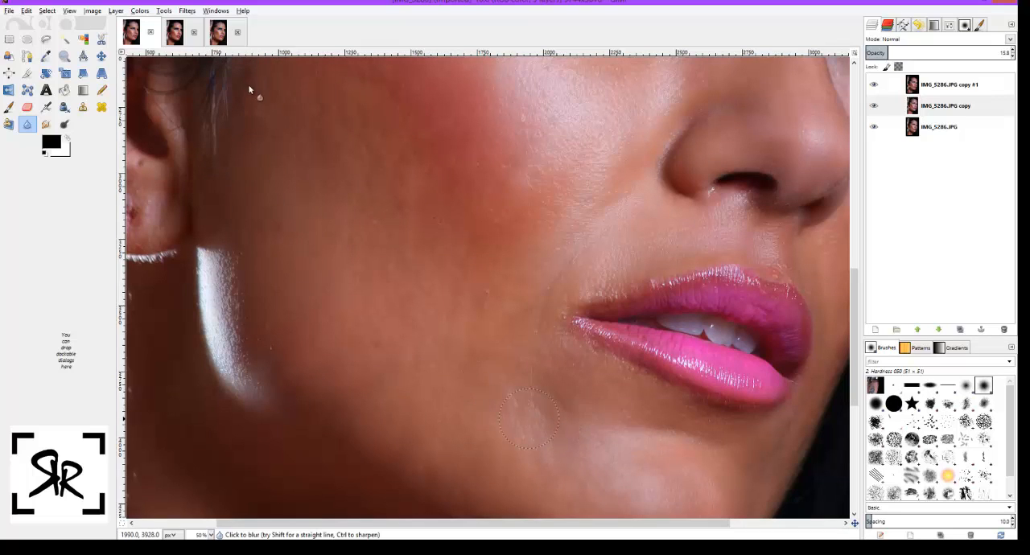
pyautogui.click(206, 534)
pyautogui.click(200, 510)
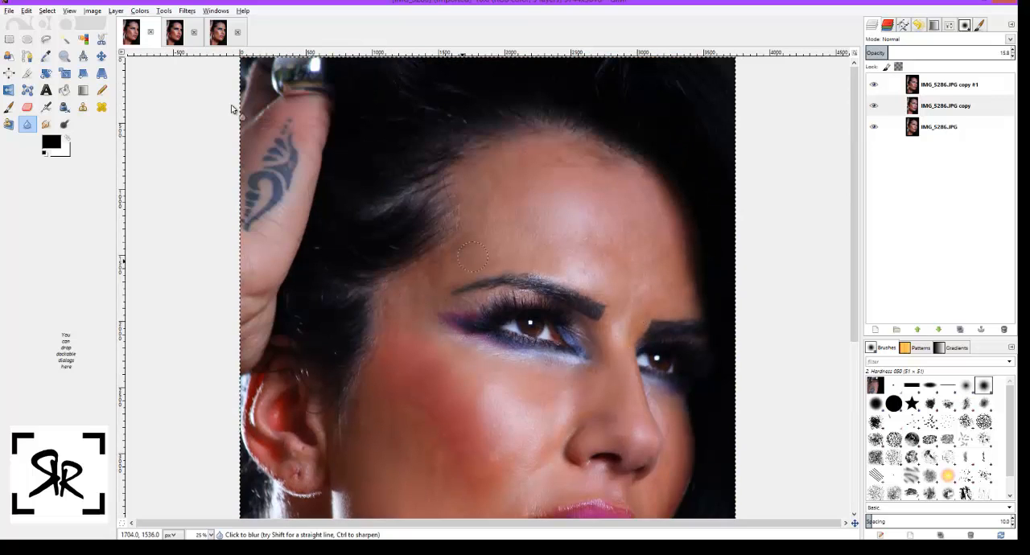
pyautogui.click(218, 36)
pyautogui.scroll(5, 229, 133)
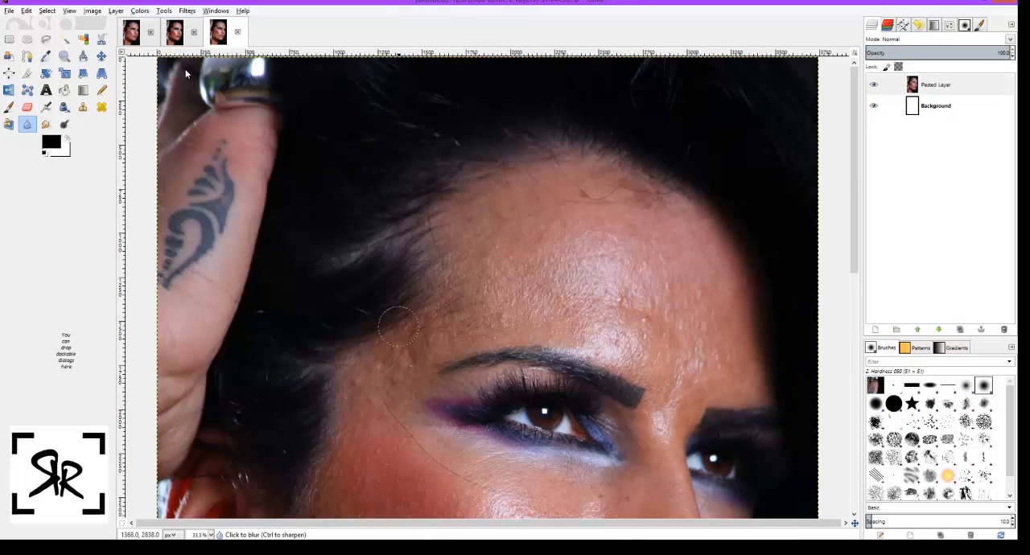
pyautogui.scroll(-5, 229, 133)
# Switch to the finished IMG_5286_pp.tiff version and examine its overall skin retouching for comparison.
pyautogui.click(175, 35)
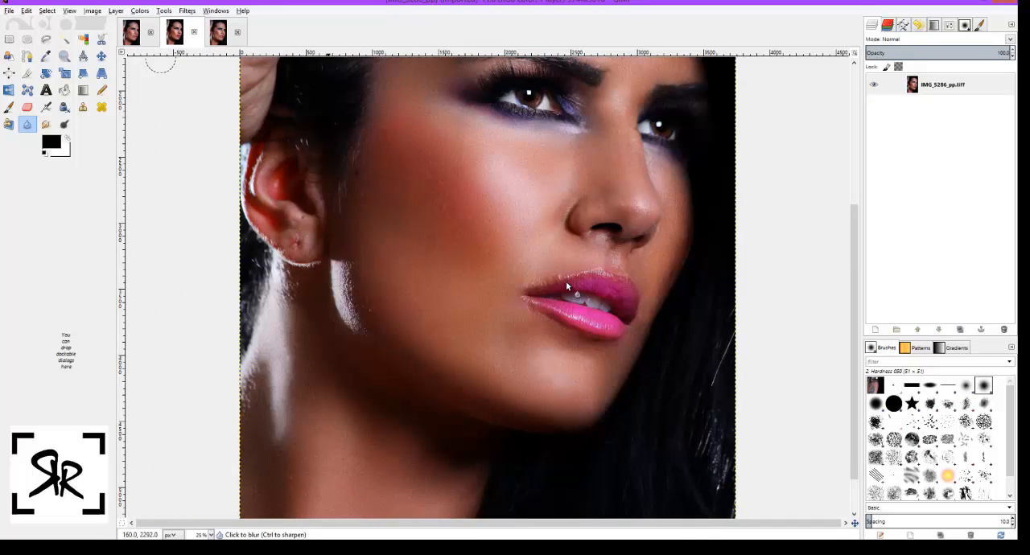
pyautogui.scroll(1, 567, 282)
pyautogui.scroll(-1, 567, 282)
pyautogui.scroll(1, 566, 282)
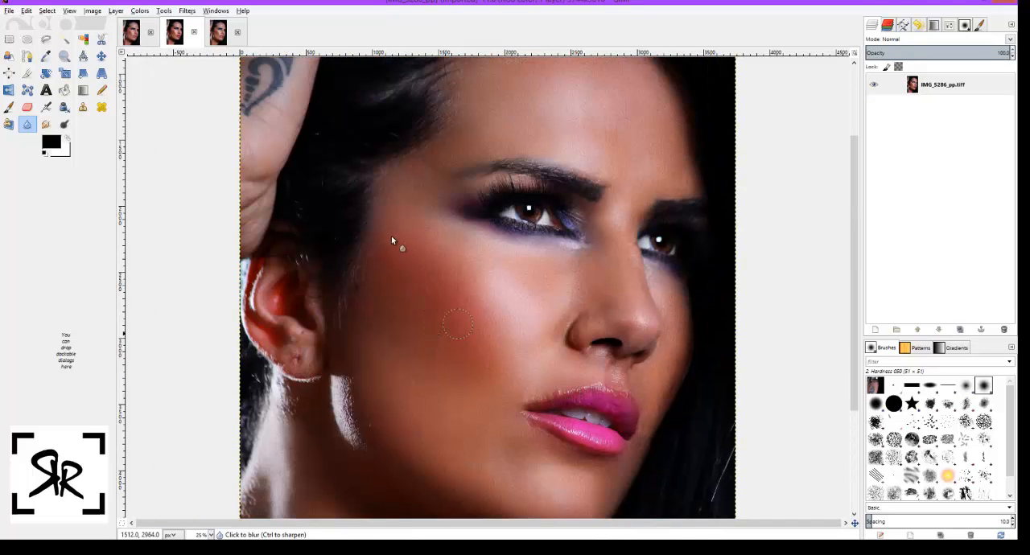
pyautogui.moveTo(372, 298); pyautogui.dragTo(366, 320)
# Inspect the skin texture of the finished portrait at 33.3% zoom, covering the forehead, cheek, nose, lips and chin.
pyautogui.click(202, 535)
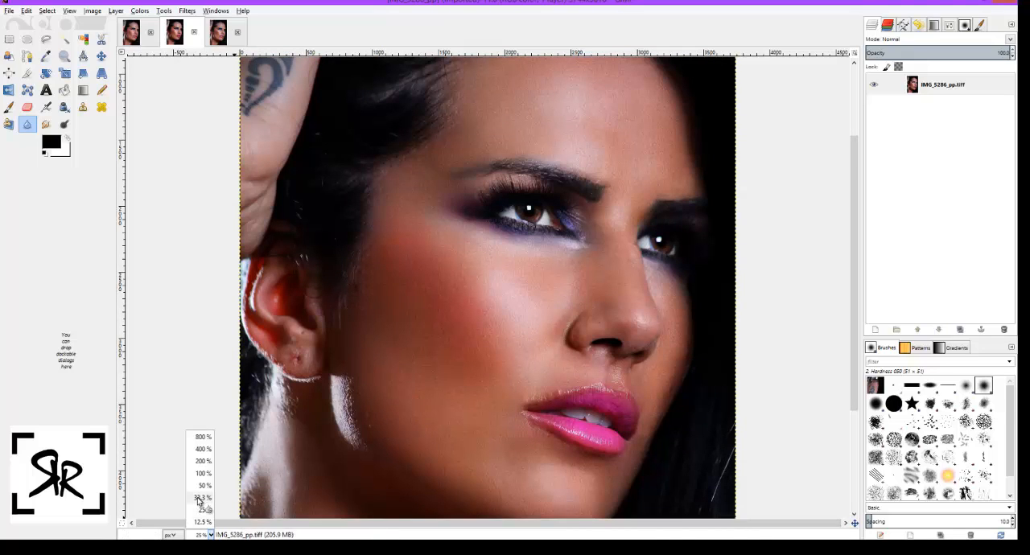
pyautogui.click(202, 504)
pyautogui.scroll(-2, 489, 415)
pyautogui.scroll(4, 490, 415)
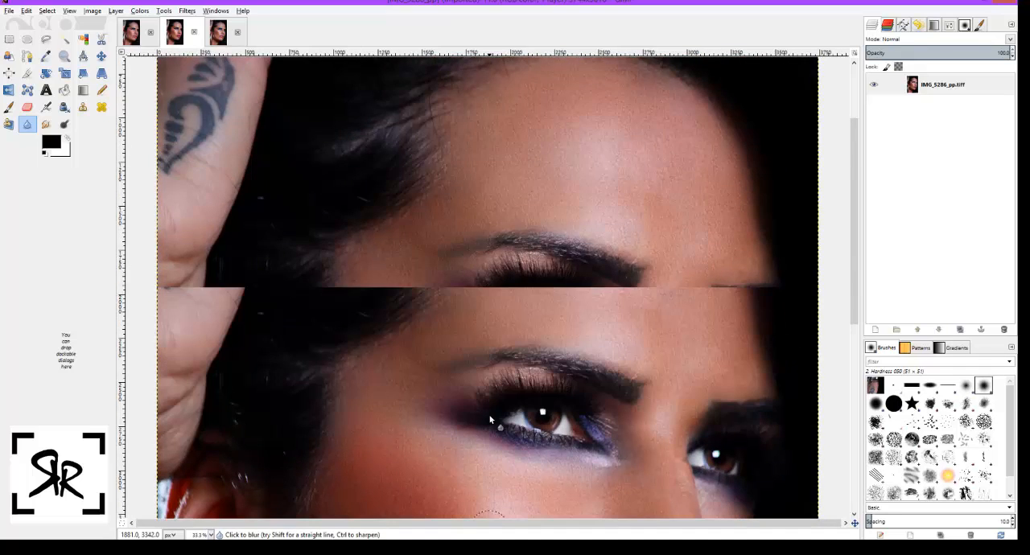
pyautogui.scroll(-4, 489, 415)
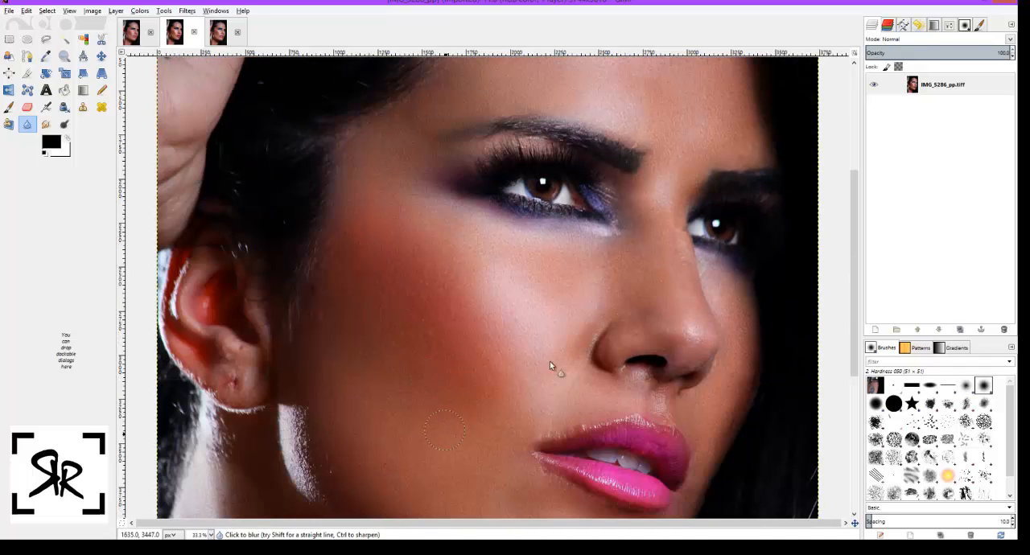
pyautogui.scroll(-2, 556, 354)
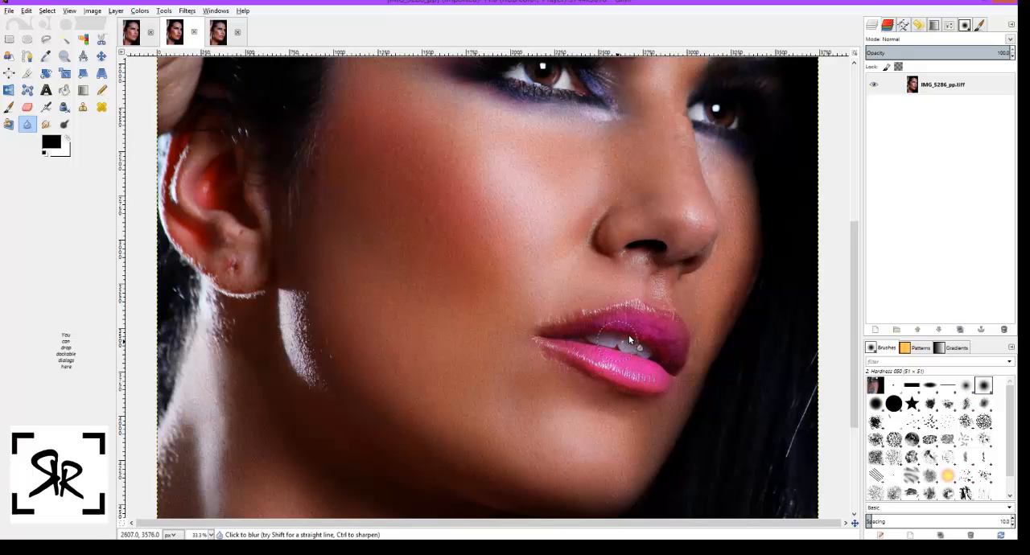
pyautogui.scroll(2, 633, 328)
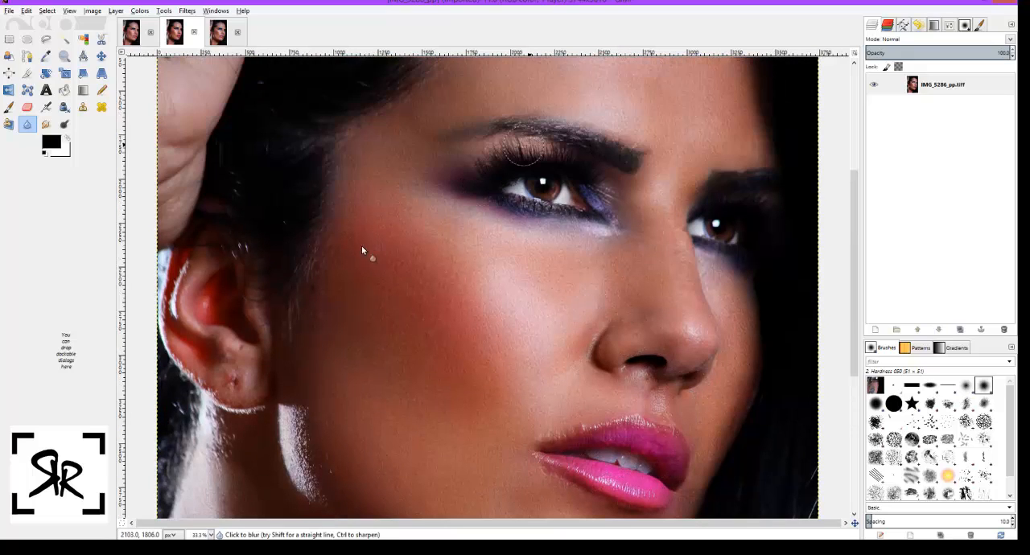
pyautogui.scroll(-5, 322, 395)
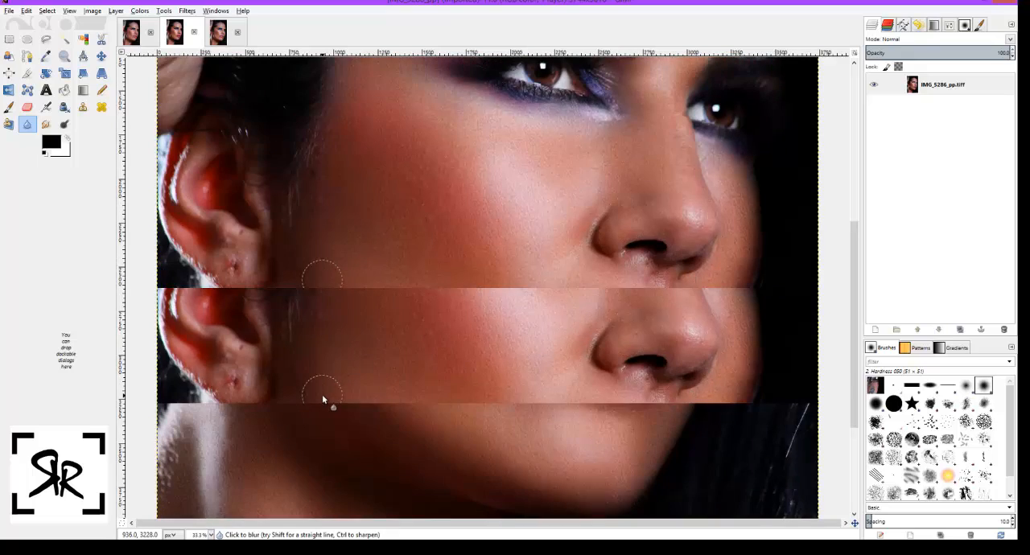
pyautogui.scroll(10, 322, 395)
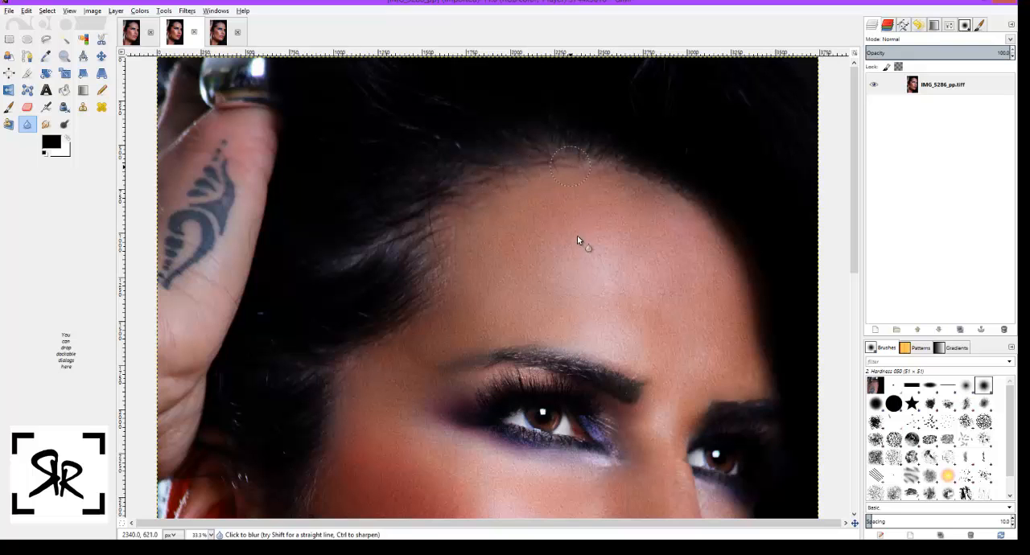
pyautogui.scroll(-2, 578, 267)
pyautogui.scroll(-6, 585, 277)
pyautogui.scroll(6, 593, 352)
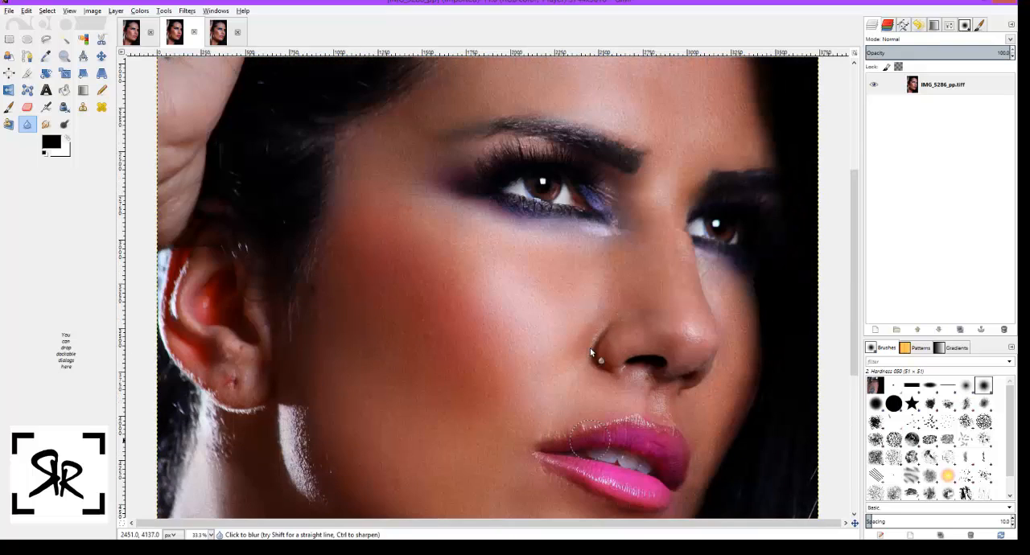
pyautogui.scroll(2, 568, 359)
pyautogui.scroll(-4, 555, 366)
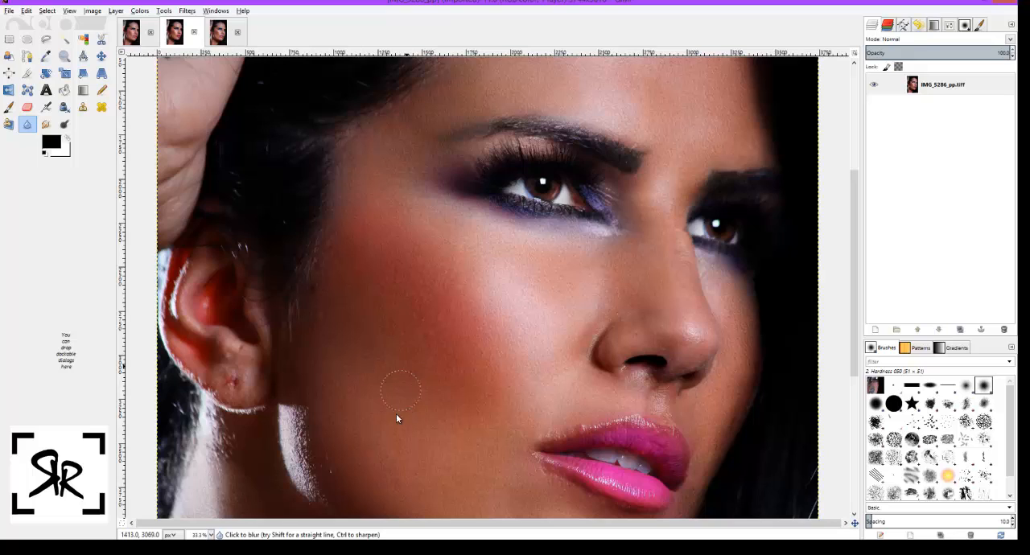
pyautogui.scroll(-5, 396, 413)
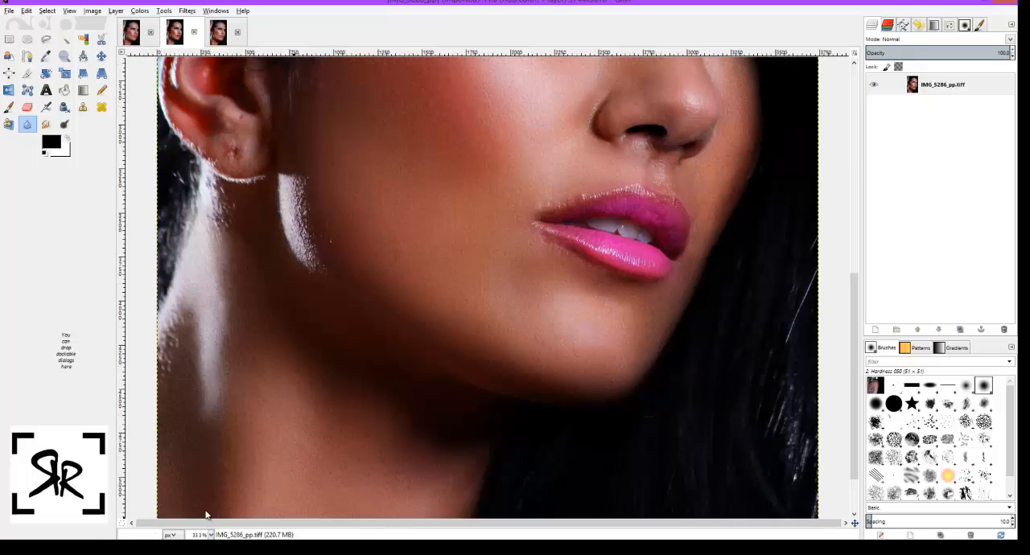
# Set the finished portrait's zoom to 25% and review the face as a whole.
pyautogui.click(211, 534)
pyautogui.click(207, 506)
pyautogui.scroll(5, 601, 433)
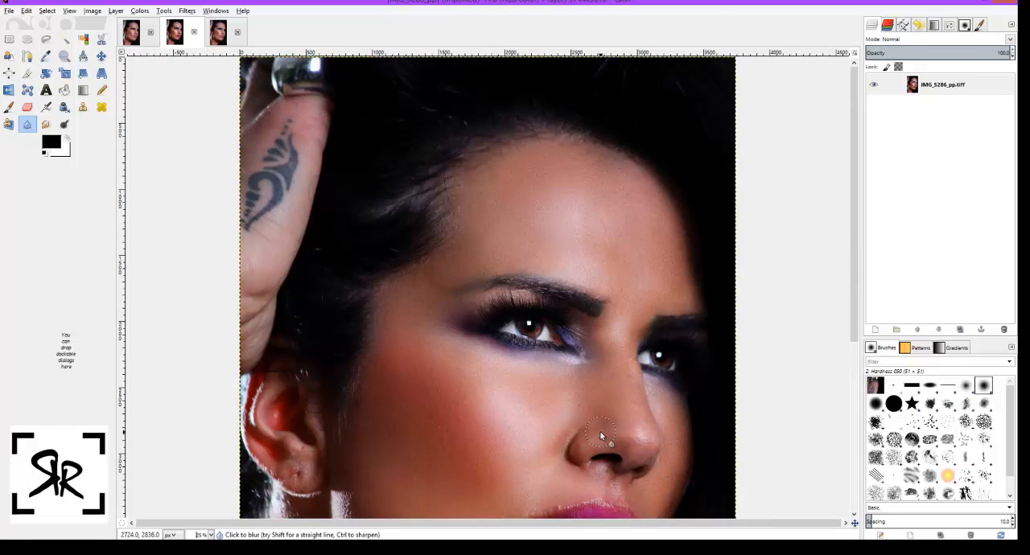
pyautogui.scroll(-2, 604, 482)
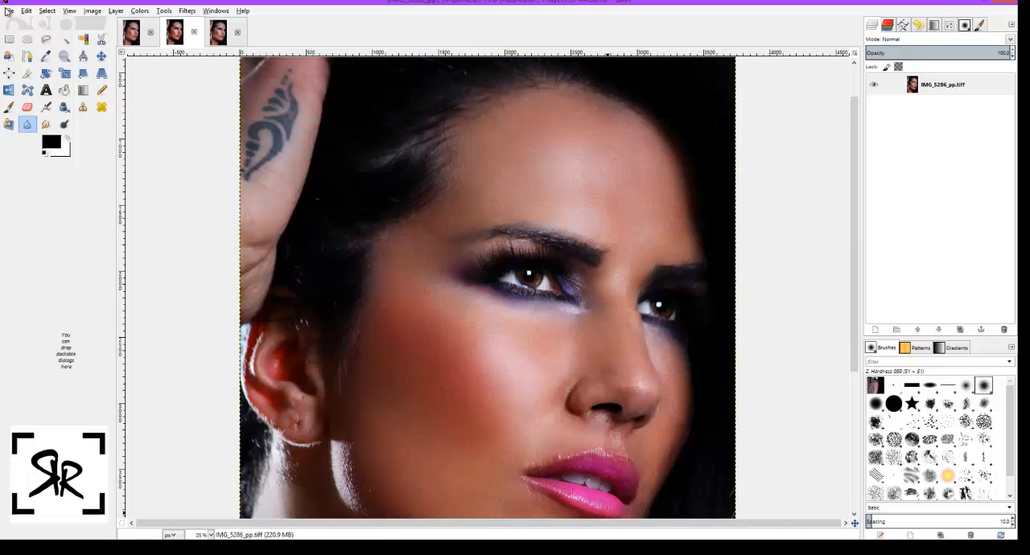